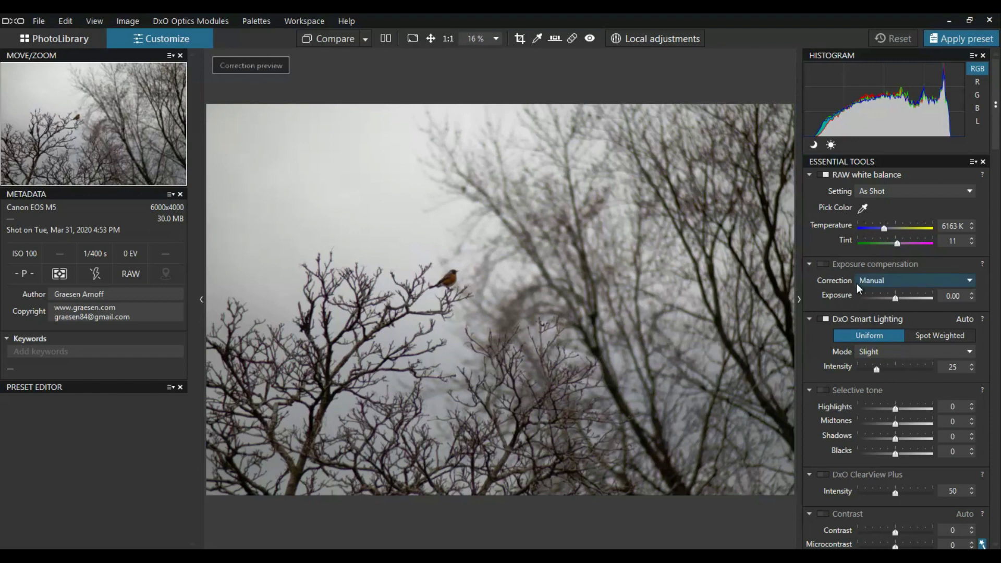
- Set Selective tone Highlights to -13 and Midtones to 13, and lift the Shadows
{"action": "scroll", "coordinate": [820, 370], "scroll_direction": "down", "scroll_amount": 2}
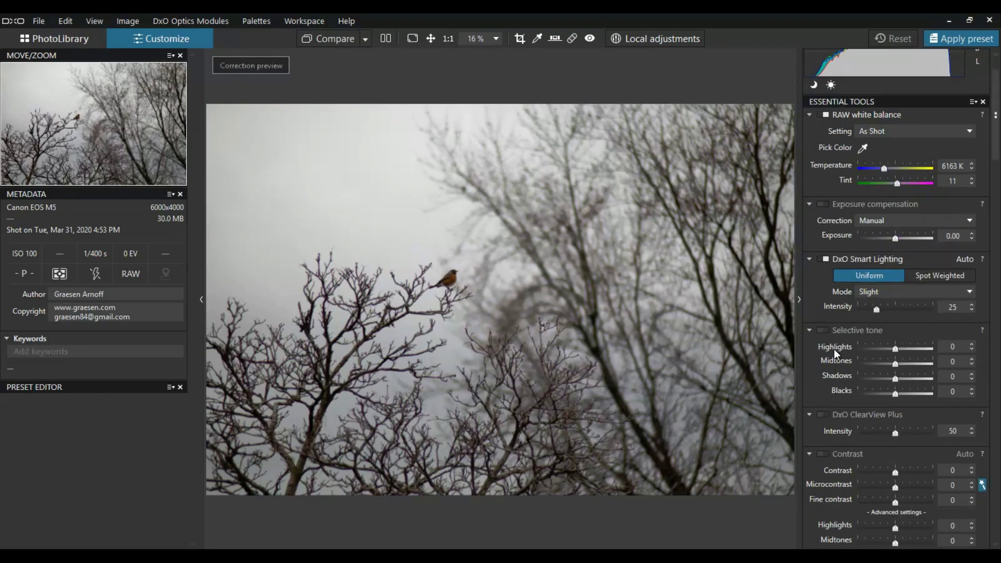
{"action": "left_click", "coordinate": [887, 348]}
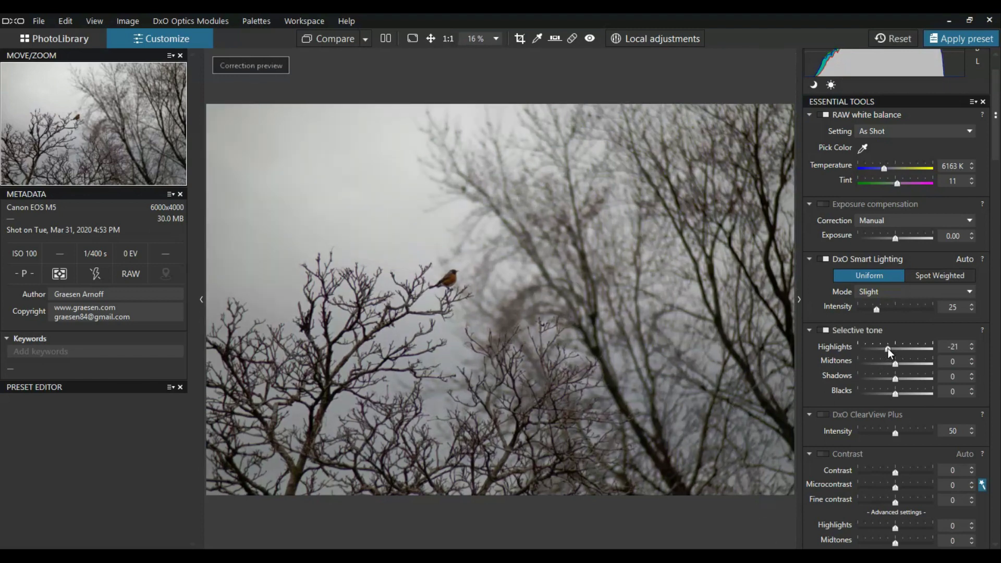
{"action": "left_click_drag", "start_coordinate": [887, 348], "coordinate": [889, 348]}
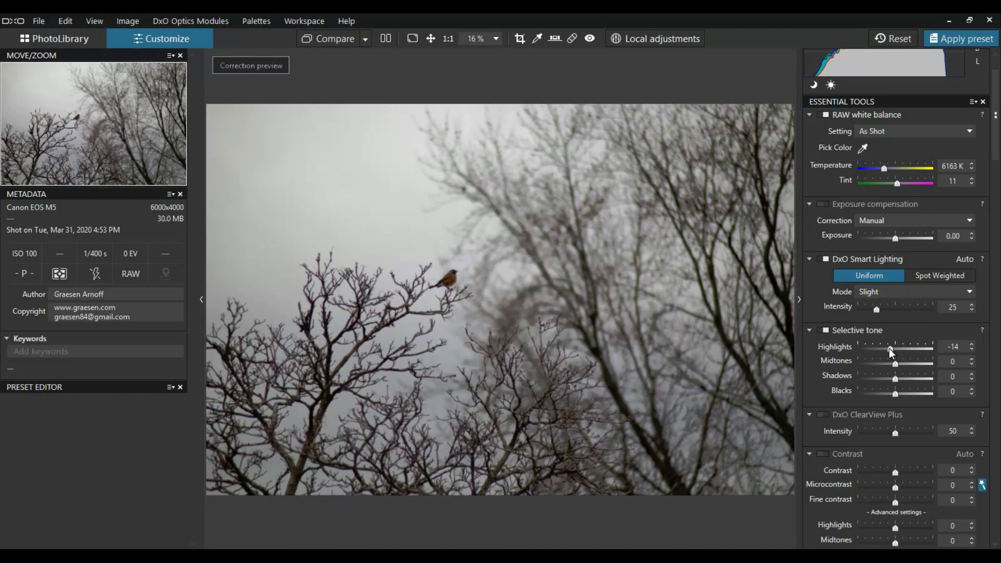
{"action": "left_click_drag", "start_coordinate": [889, 349], "coordinate": [890, 349]}
{"action": "left_click", "coordinate": [899, 364]}
{"action": "left_click", "coordinate": [900, 381]}
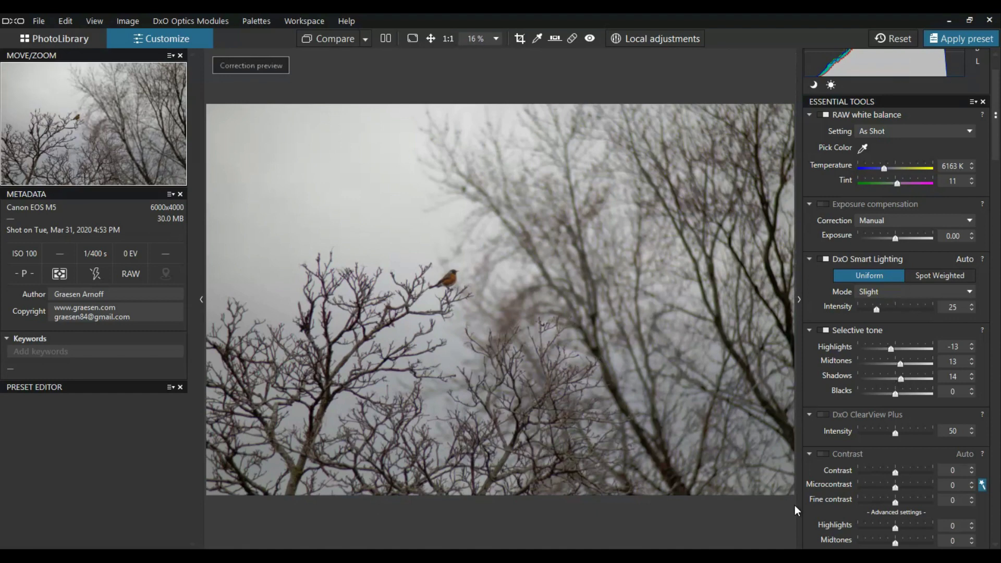
- Trim Shadows to 11, then enable ClearView Plus, compare it, and lower Intensity from 50 to 19
{"action": "left_click", "coordinate": [899, 377]}
{"action": "scroll", "coordinate": [844, 417], "scroll_direction": "down", "scroll_amount": 1}
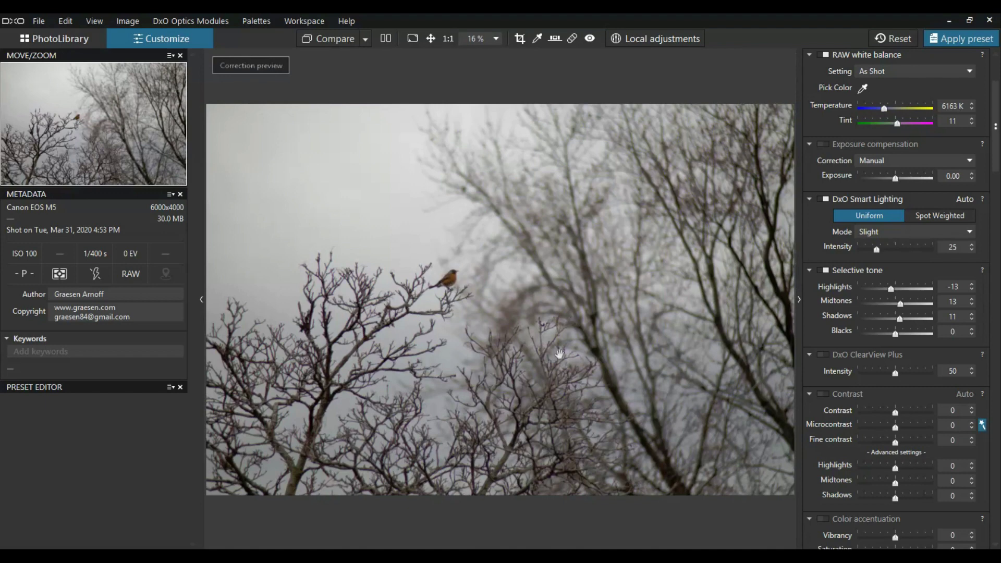
{"action": "left_click", "coordinate": [824, 355]}
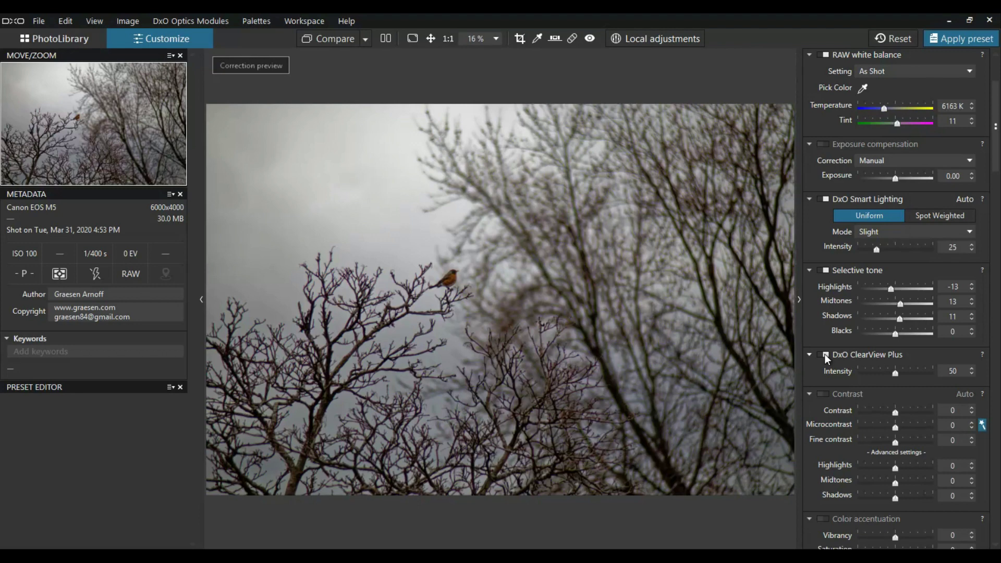
{"action": "left_click", "coordinate": [824, 354]}
{"action": "left_click", "coordinate": [824, 354]}
{"action": "left_click_drag", "start_coordinate": [893, 374], "coordinate": [872, 373]}
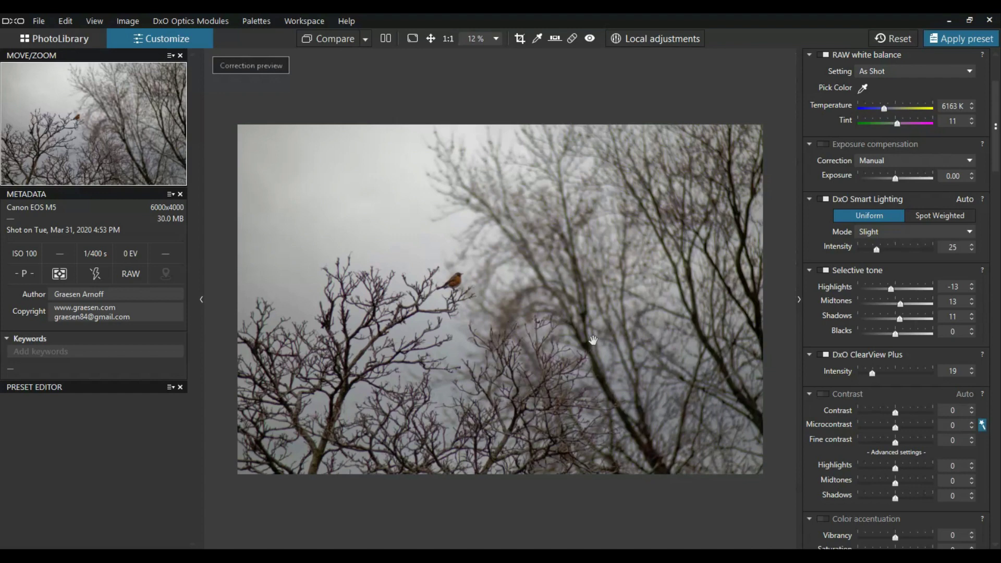
- Set Contrast to 4, Microcontrast to 16 and Fine contrast to 9 on the branches
{"action": "scroll", "coordinate": [900, 380], "scroll_direction": "down", "scroll_amount": 2}
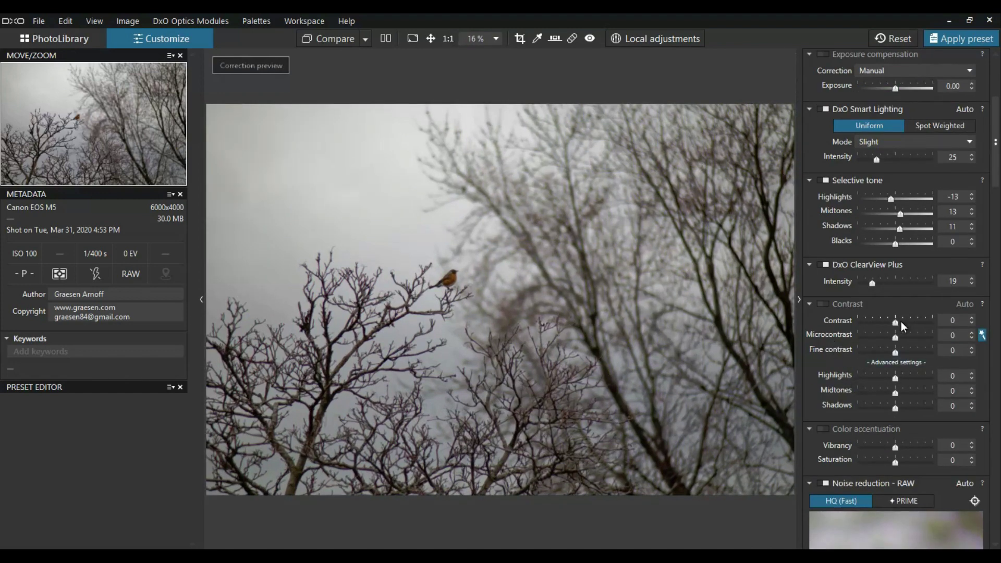
{"action": "left_click_drag", "start_coordinate": [900, 322], "coordinate": [897, 323]}
{"action": "left_click_drag", "start_coordinate": [896, 353], "coordinate": [898, 352]}
- Set Color accentuation Vibrancy to 43 and Saturation to 23
{"action": "scroll", "coordinate": [849, 350], "scroll_direction": "down", "scroll_amount": 3}
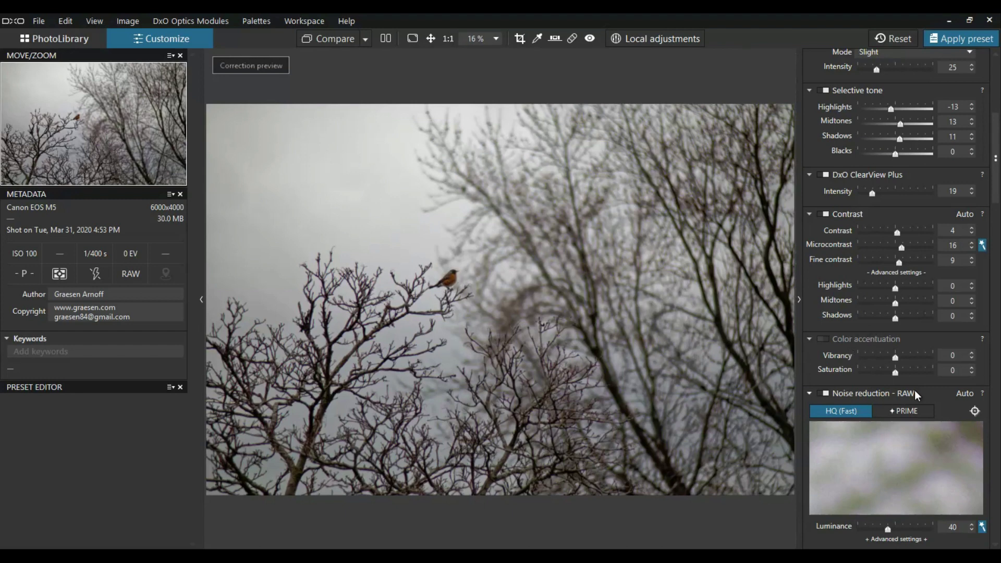
{"action": "left_click", "coordinate": [908, 358]}
{"action": "mouse_move", "coordinate": [895, 373]}
{"action": "left_mouse_down"}
{"action": "mouse_move", "coordinate": [911, 358]}
{"action": "mouse_move", "coordinate": [903, 374]}
{"action": "left_mouse_up"}
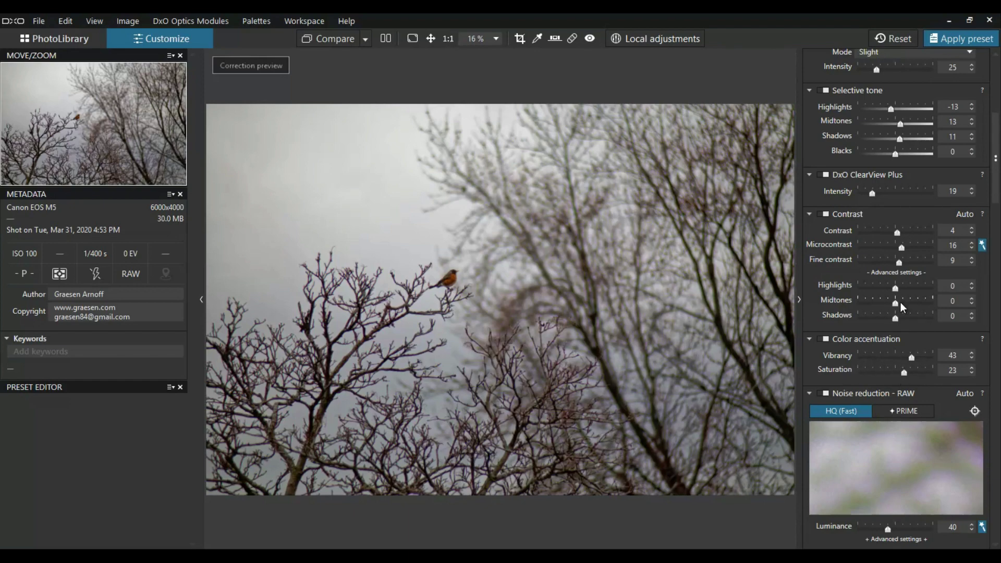
- Set Color rendering to the Camera body category with the Canon 1DMk4, 7D, 7DMk2 profile
{"action": "scroll", "coordinate": [891, 307], "scroll_direction": "down", "scroll_amount": 10}
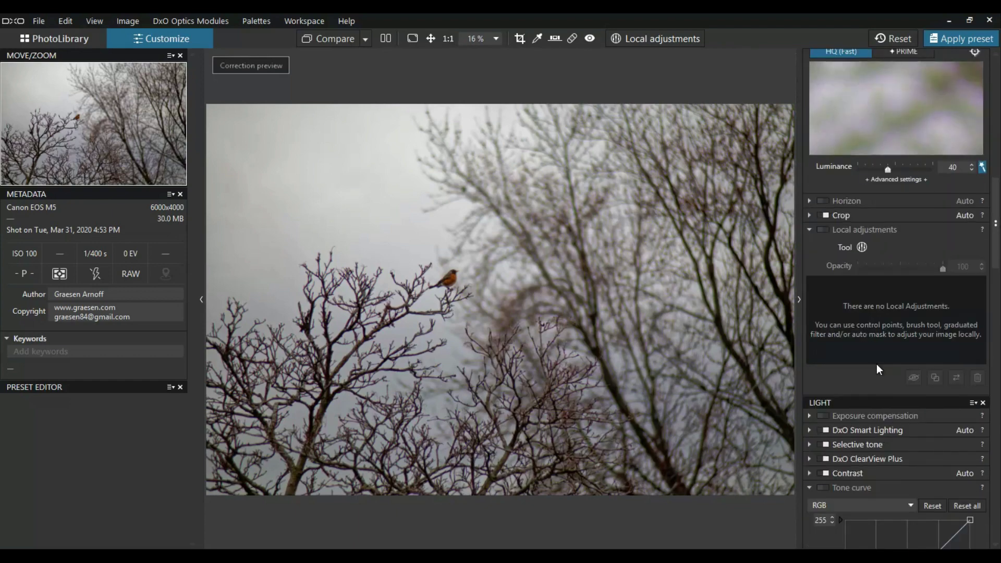
{"action": "scroll", "coordinate": [872, 365], "scroll_direction": "down", "scroll_amount": 6}
{"action": "scroll", "coordinate": [829, 392], "scroll_direction": "down", "scroll_amount": 3}
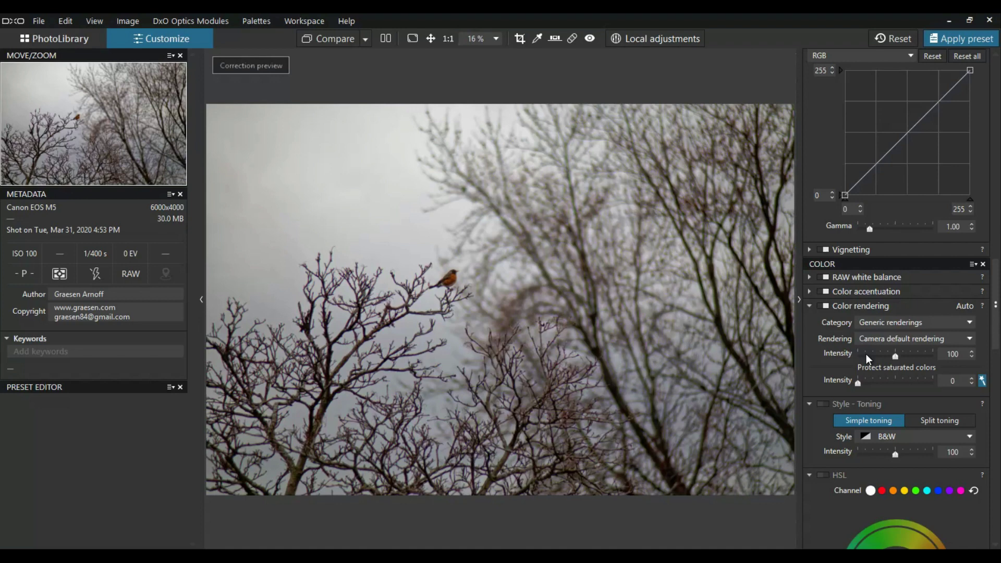
{"action": "left_click", "coordinate": [894, 322]}
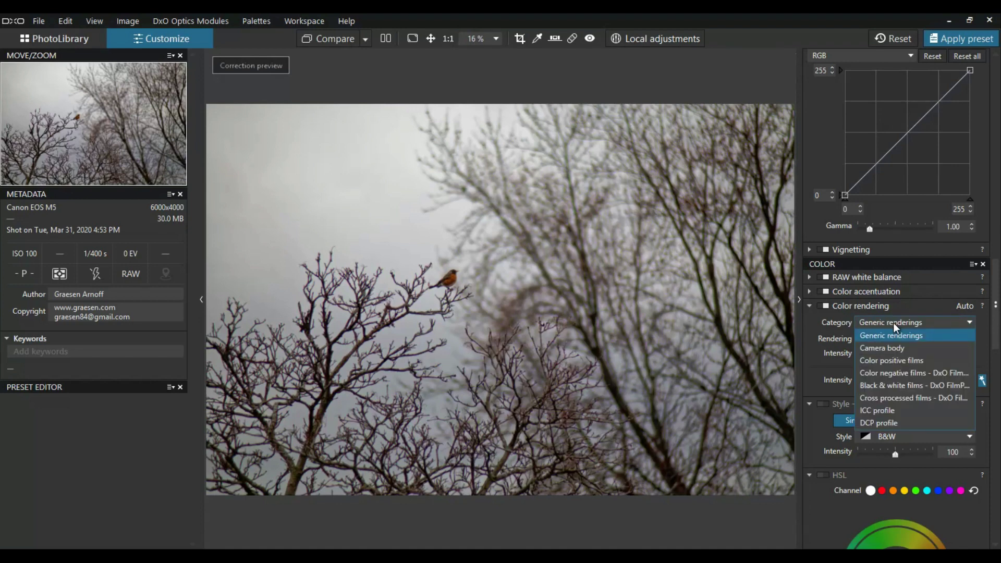
{"action": "left_click", "coordinate": [886, 347]}
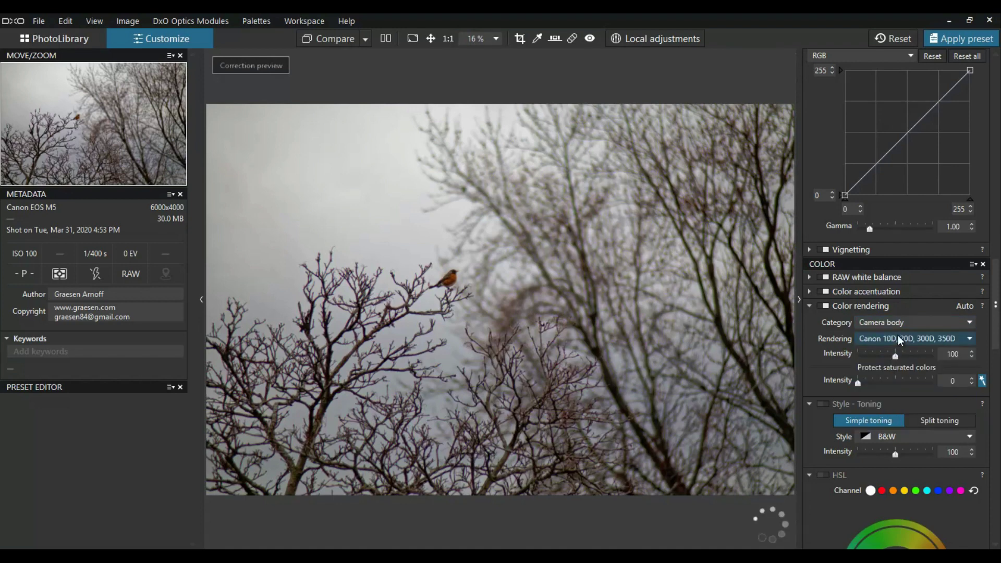
{"action": "left_click", "coordinate": [897, 338]}
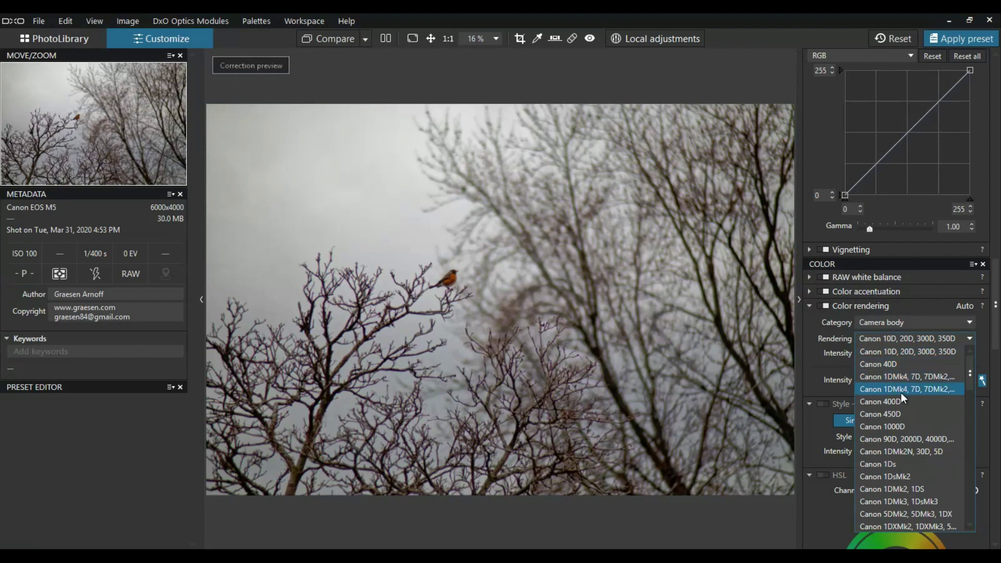
{"action": "left_click", "coordinate": [908, 377]}
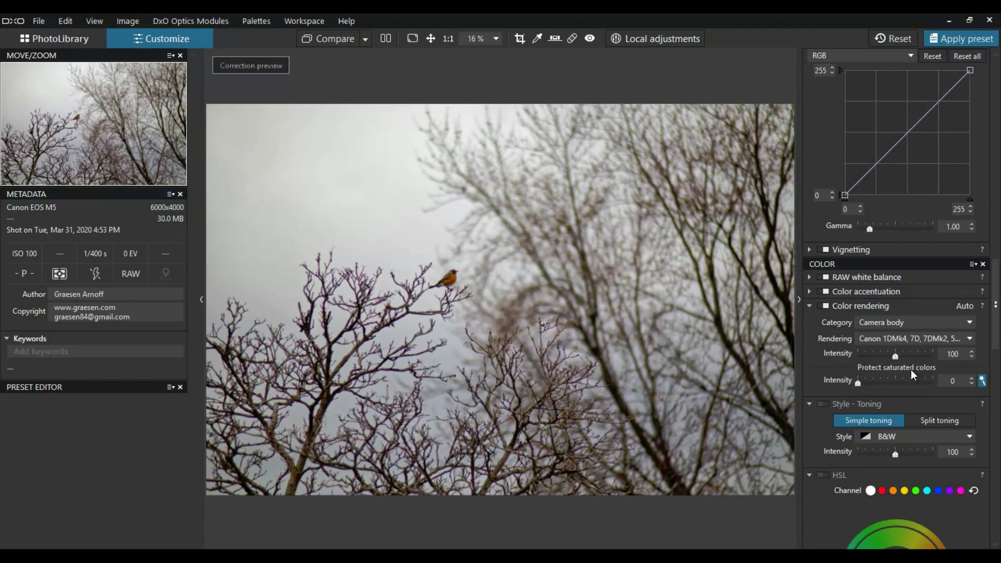
{"action": "left_click", "coordinate": [917, 339]}
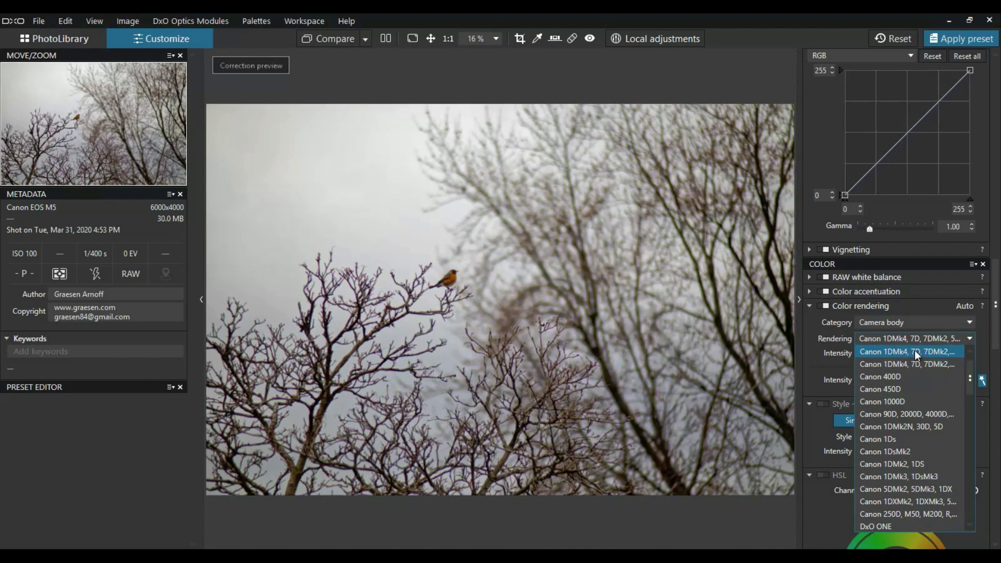
{"action": "left_click", "coordinate": [969, 339]}
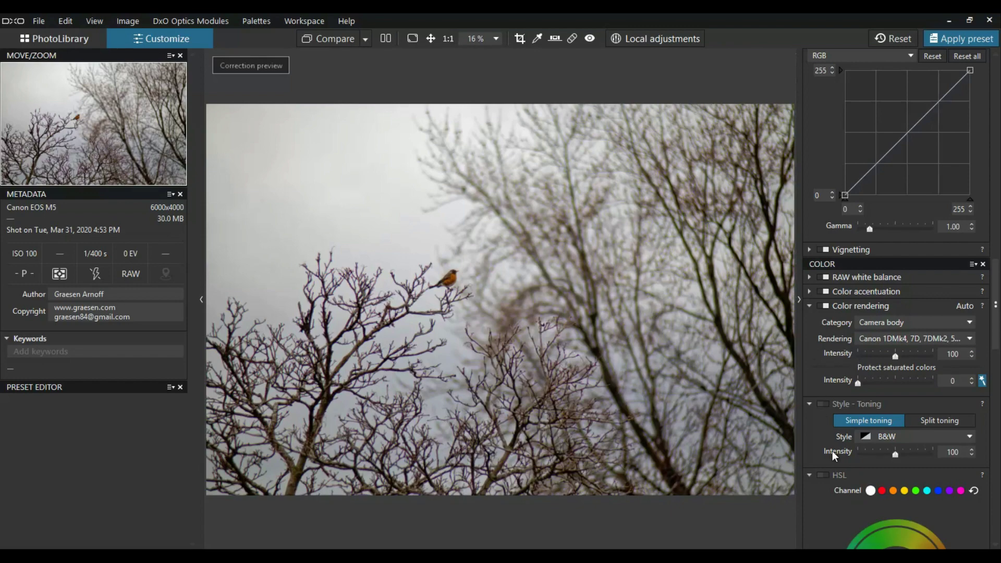
- Turn on Local adjustments mode from the toolbar for the robin photo
{"action": "scroll", "coordinate": [824, 436], "scroll_direction": "up", "scroll_amount": 10}
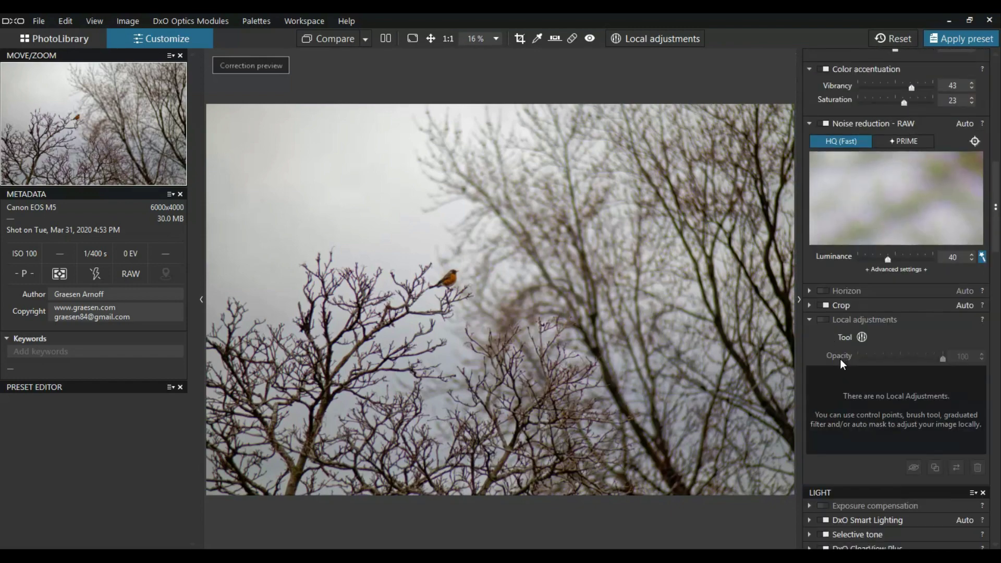
{"action": "scroll", "coordinate": [849, 355], "scroll_direction": "down", "scroll_amount": 2}
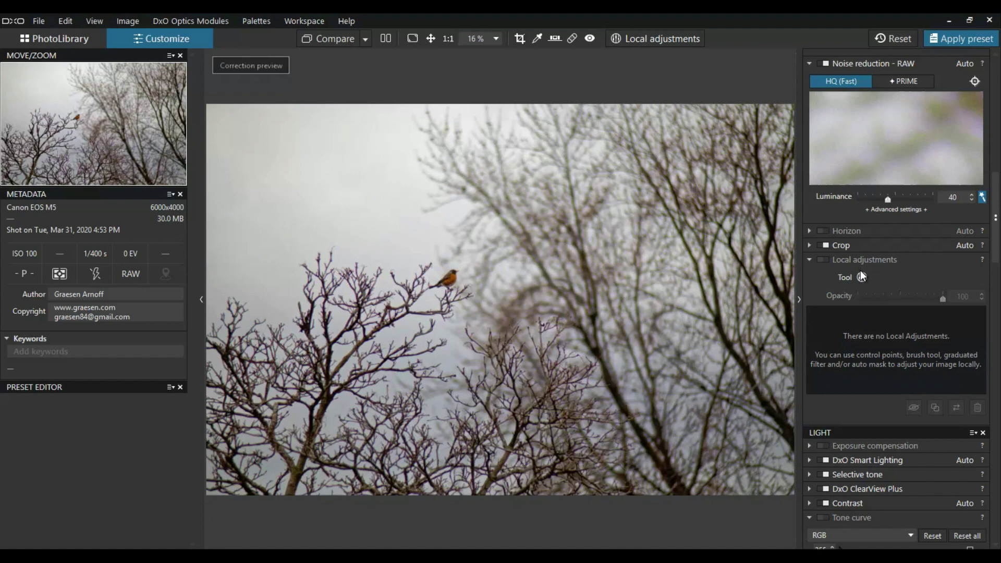
{"action": "scroll", "coordinate": [877, 305], "scroll_direction": "down", "scroll_amount": 1}
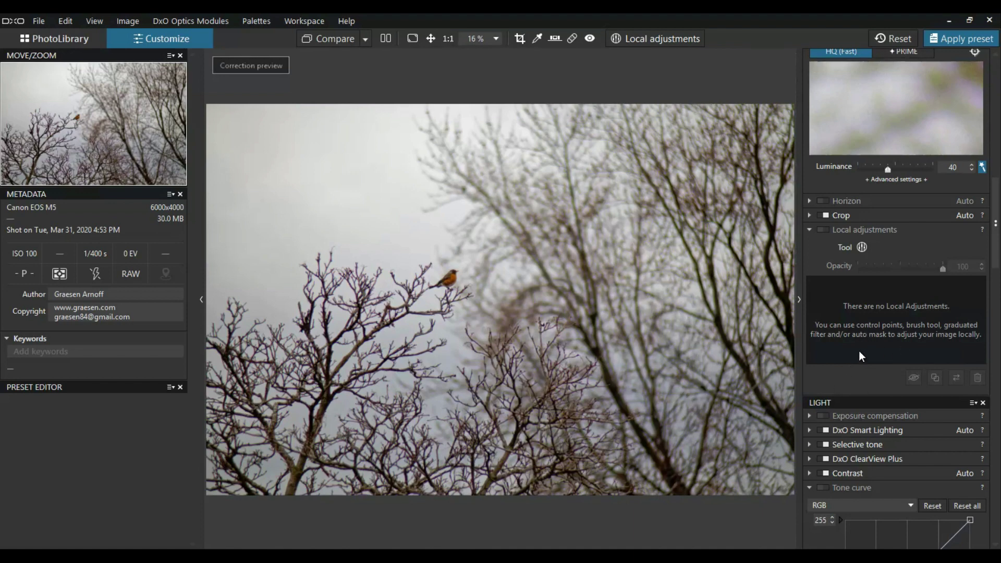
{"action": "left_click", "coordinate": [645, 45]}
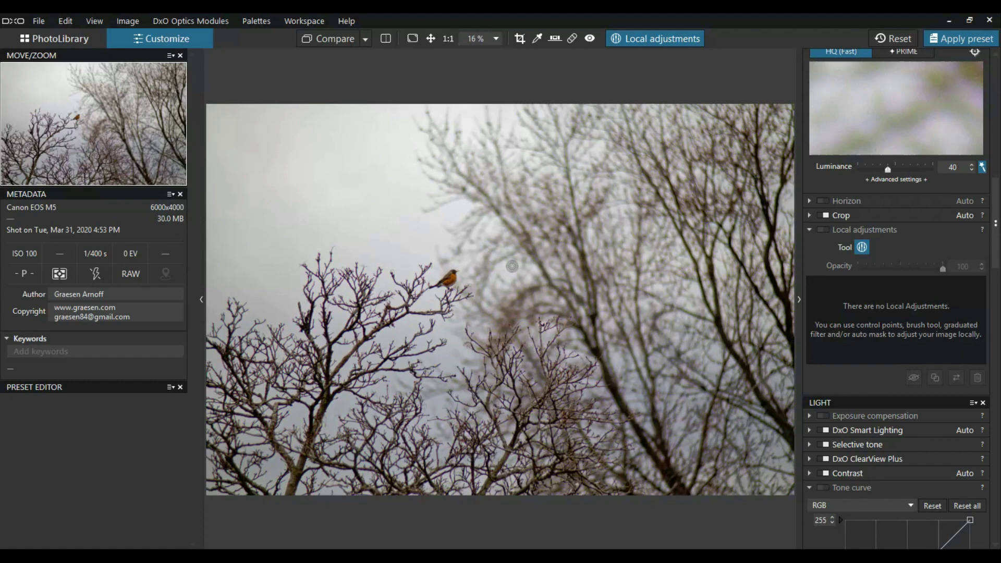
- Place a control point on the robin and shrink its radius to cover only the bird
{"action": "right_click", "coordinate": [496, 246]}
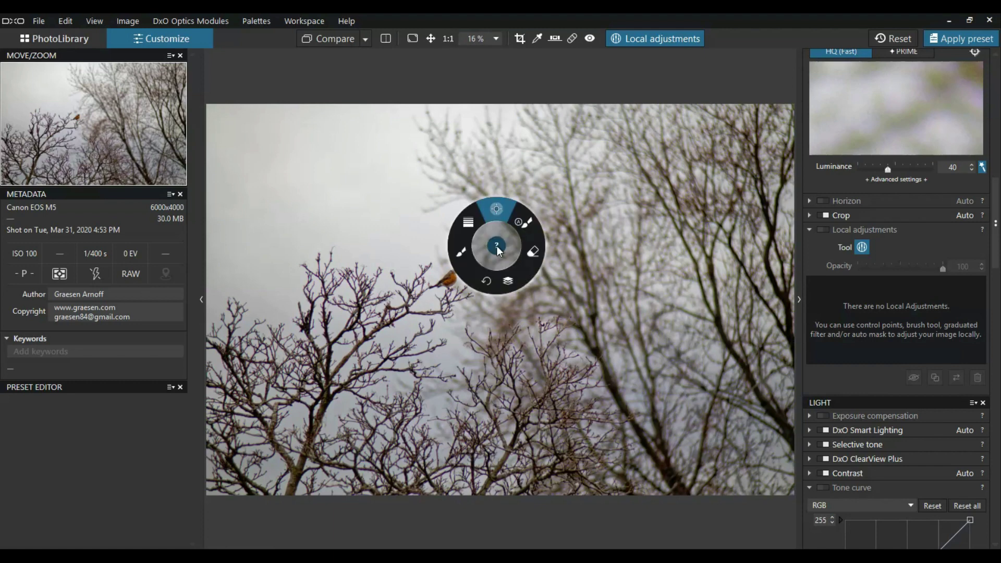
{"action": "left_click", "coordinate": [495, 208]}
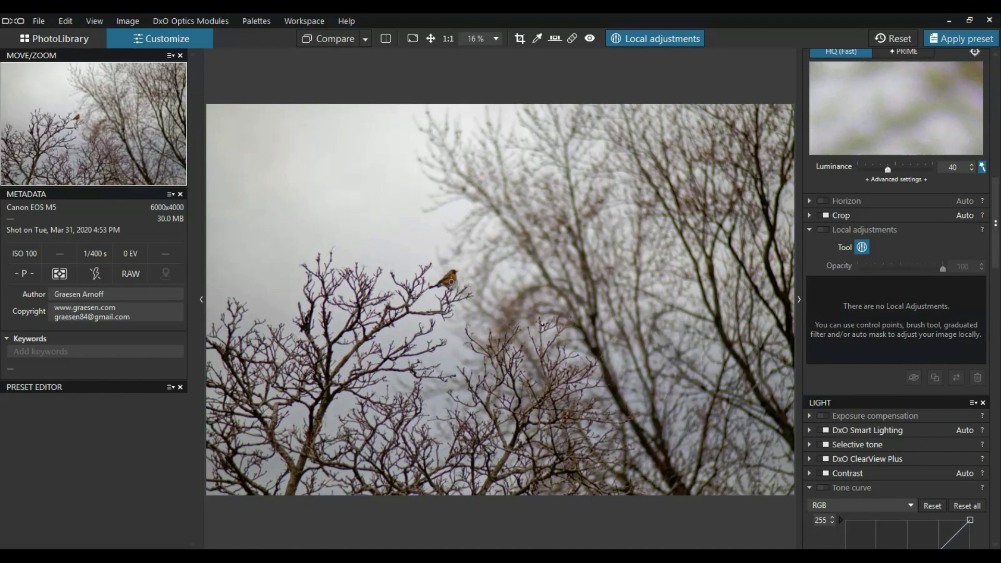
{"action": "scroll", "coordinate": [458, 282], "scroll_direction": "up", "scroll_amount": 4}
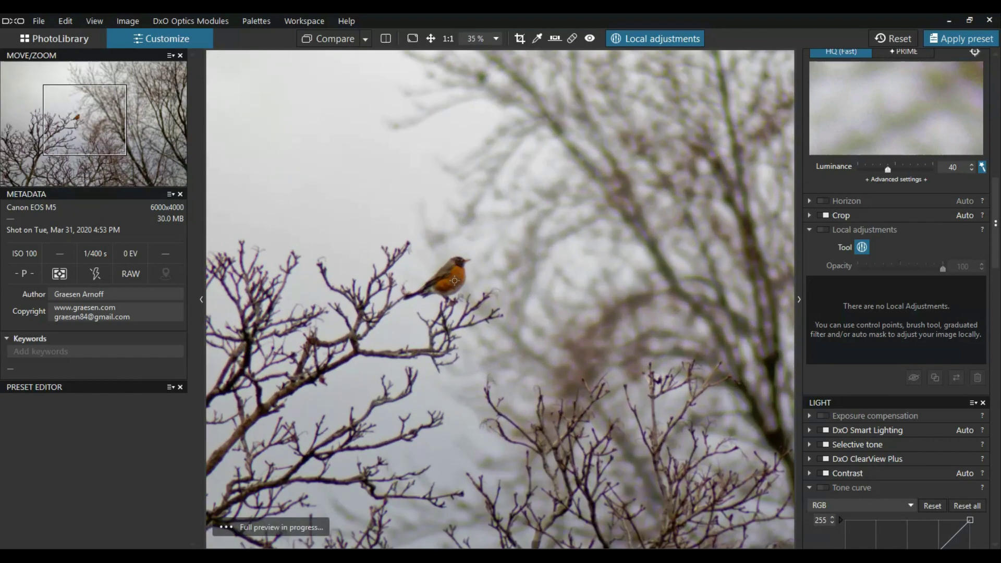
{"action": "left_click", "coordinate": [455, 281]}
{"action": "scroll", "coordinate": [455, 284], "scroll_direction": "down", "scroll_amount": 3}
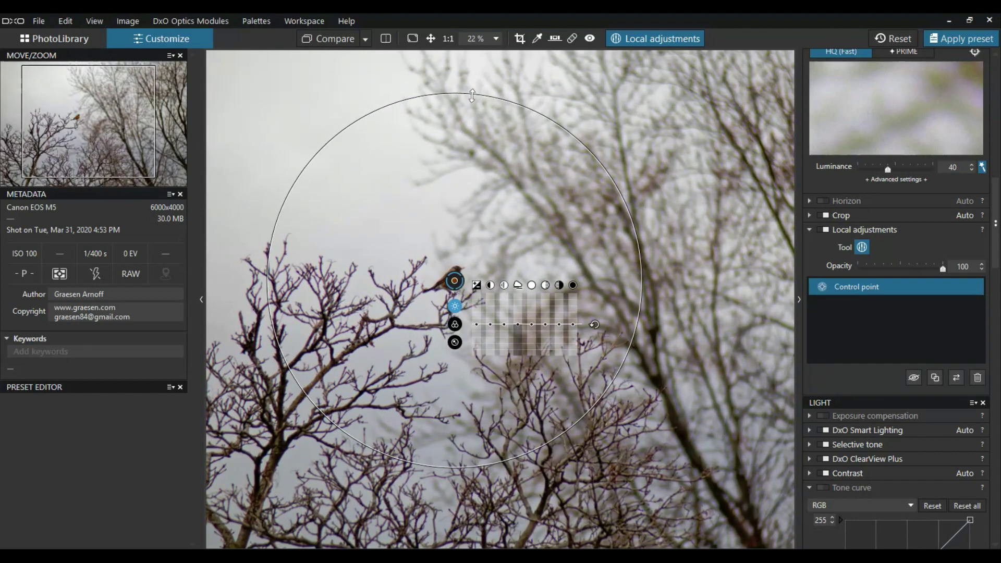
{"action": "left_click_drag", "start_coordinate": [471, 94], "coordinate": [451, 267]}
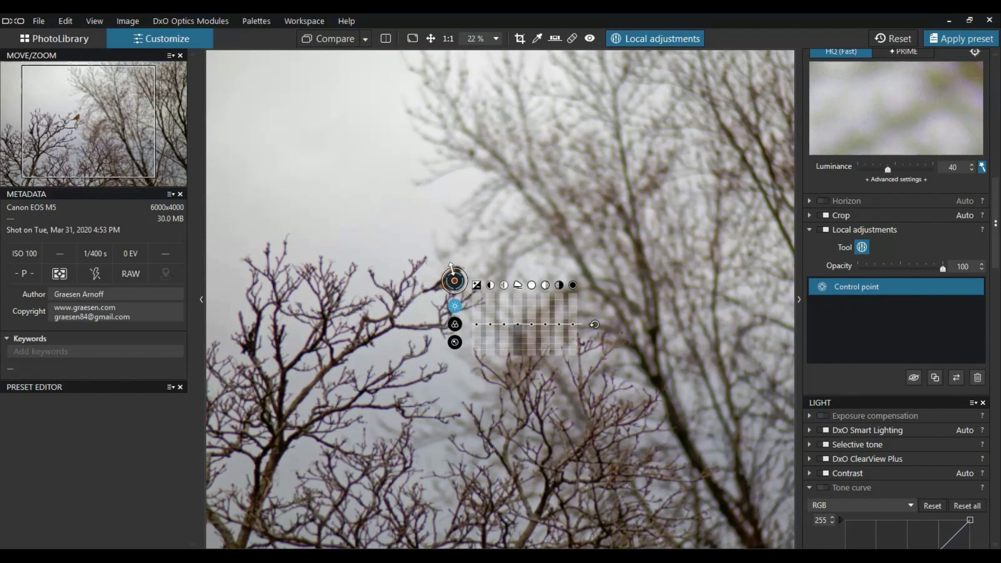
{"action": "scroll", "coordinate": [472, 237], "scroll_direction": "up", "scroll_amount": 3}
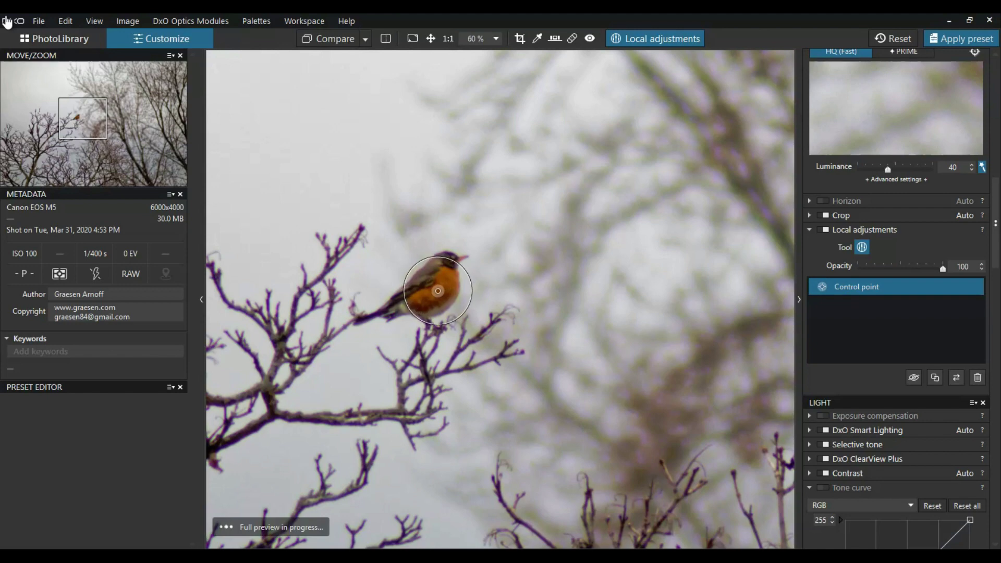
- Raise the robin control point's Exposure to +0.64 and its Vibrancy to 70
{"action": "mouse_move", "coordinate": [469, 283]}
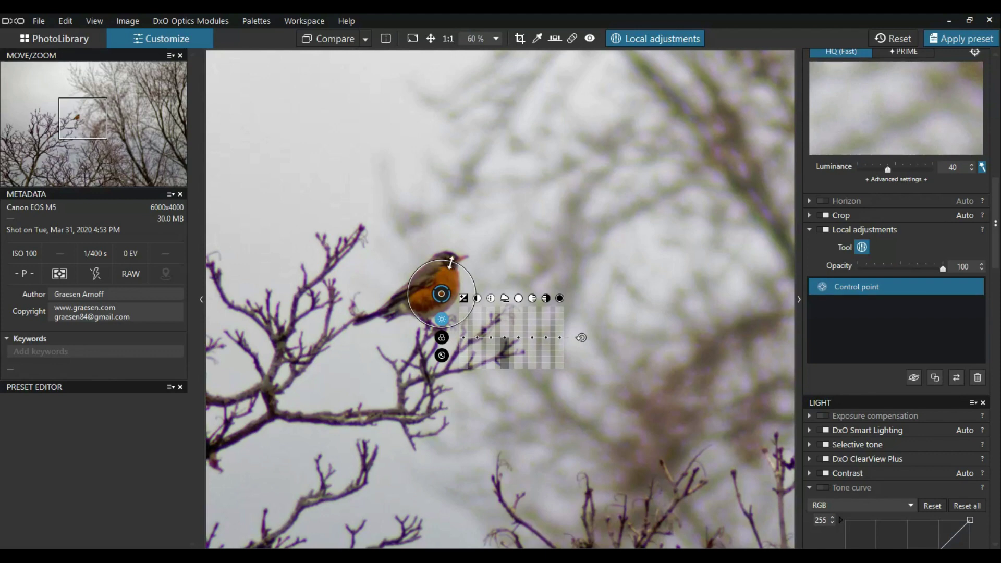
{"action": "mouse_move", "coordinate": [432, 274]}
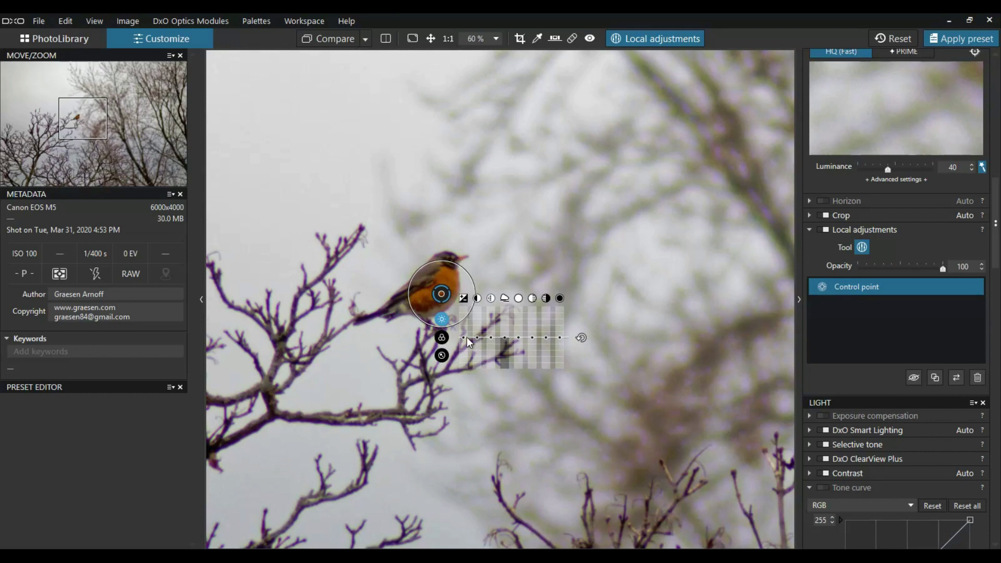
{"action": "left_click_drag", "start_coordinate": [463, 340], "coordinate": [463, 342]}
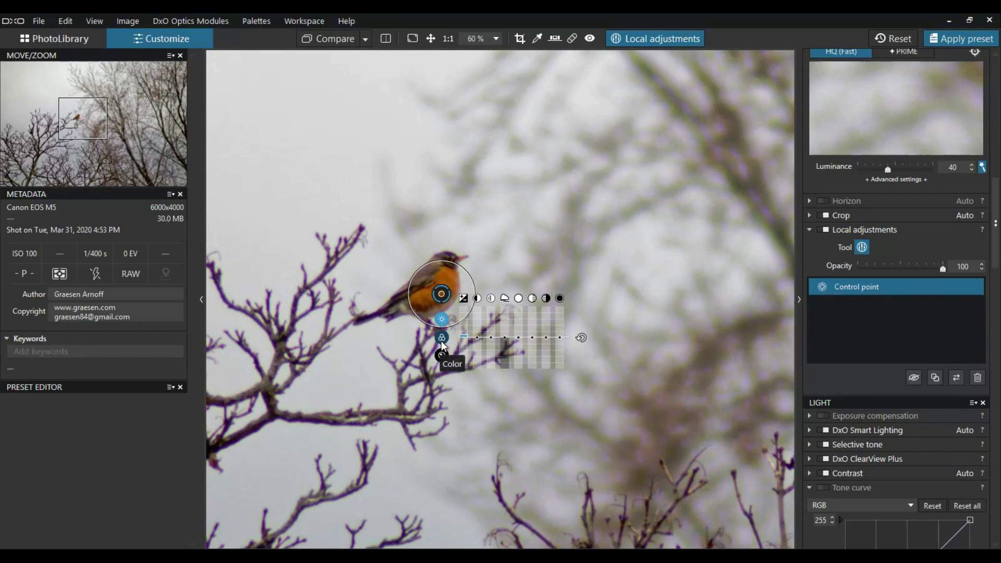
{"action": "left_click", "coordinate": [441, 338]}
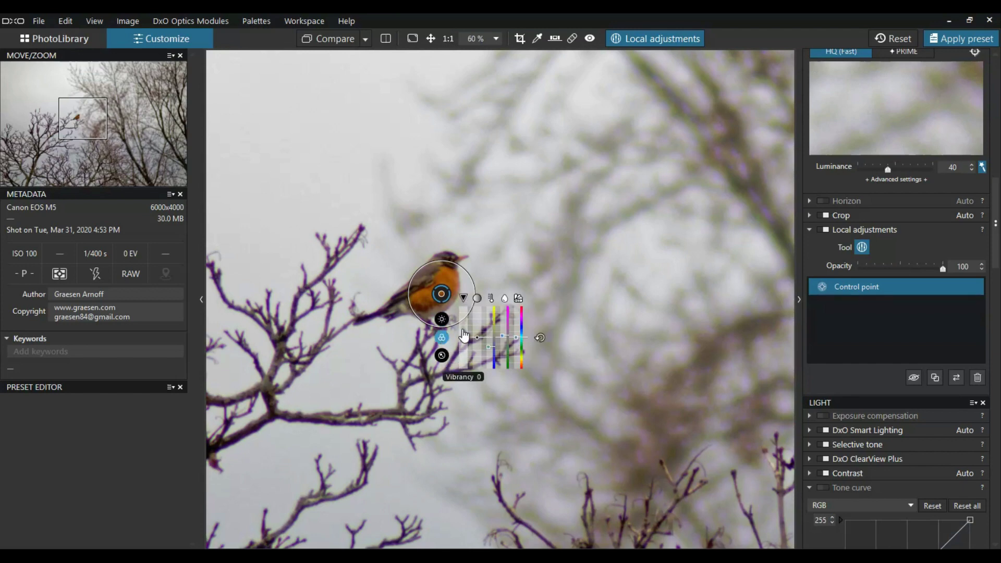
{"action": "mouse_move", "coordinate": [463, 336]}
{"action": "left_mouse_down"}
{"action": "mouse_move", "coordinate": [463, 322]}
{"action": "mouse_move", "coordinate": [478, 337]}
{"action": "left_mouse_up"}
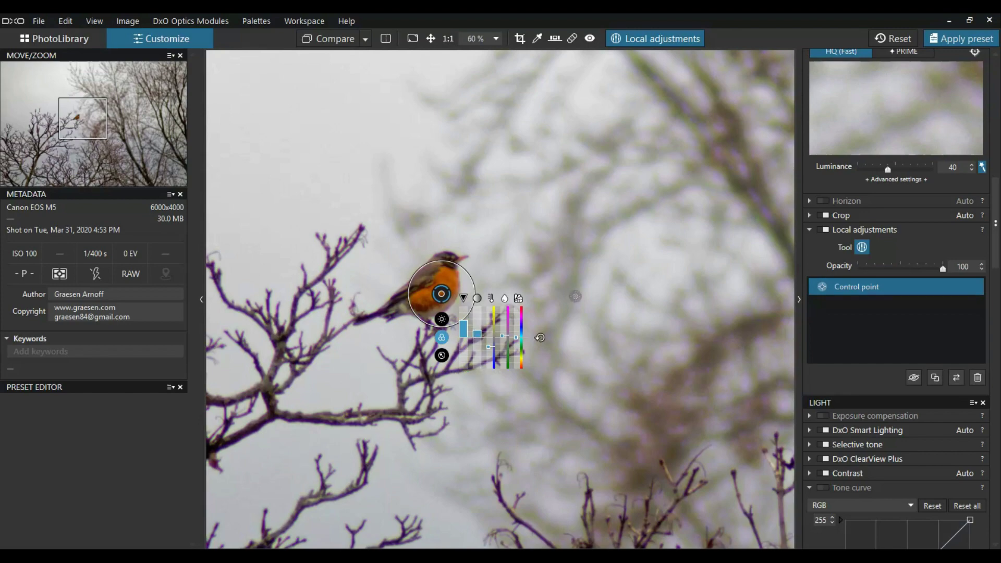
{"action": "scroll", "coordinate": [615, 325], "scroll_direction": "down", "scroll_amount": 4}
{"action": "scroll", "coordinate": [709, 388], "scroll_direction": "down", "scroll_amount": 1}
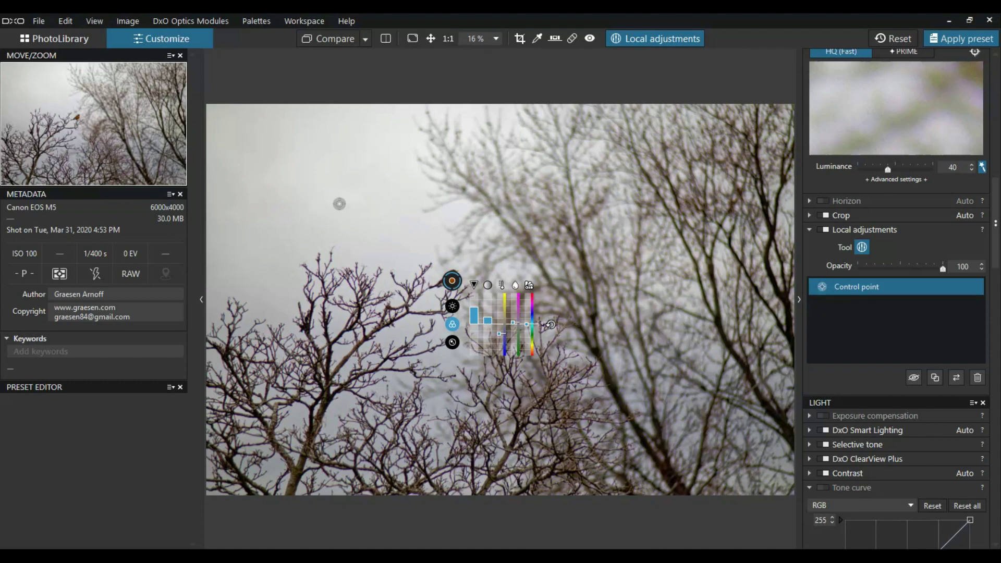
- Place a second control point on the upper-left sky with Exposure 0.64 and Highlights 22
{"action": "right_click", "coordinate": [522, 235]}
{"action": "left_click", "coordinate": [267, 168]}
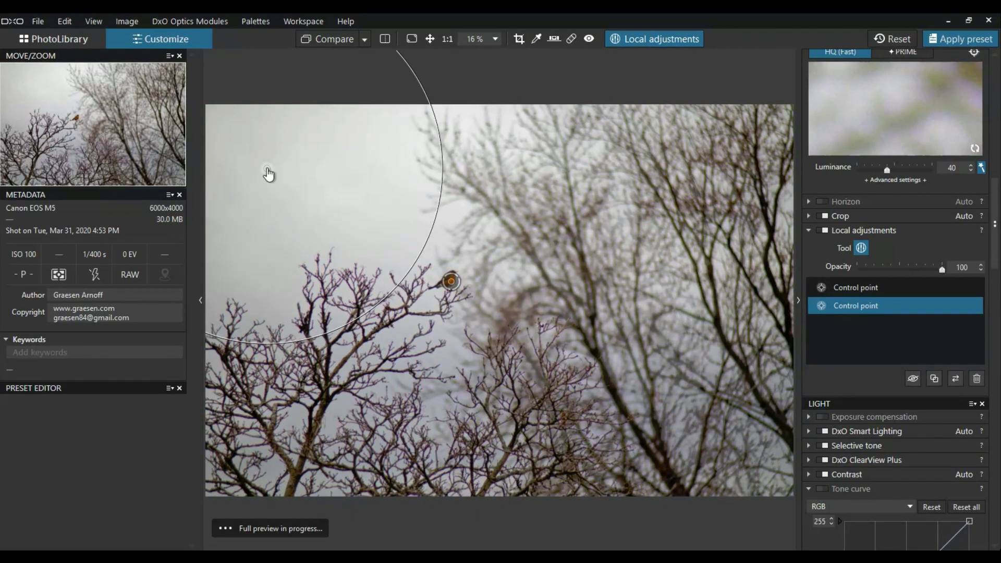
{"action": "mouse_move", "coordinate": [288, 216]}
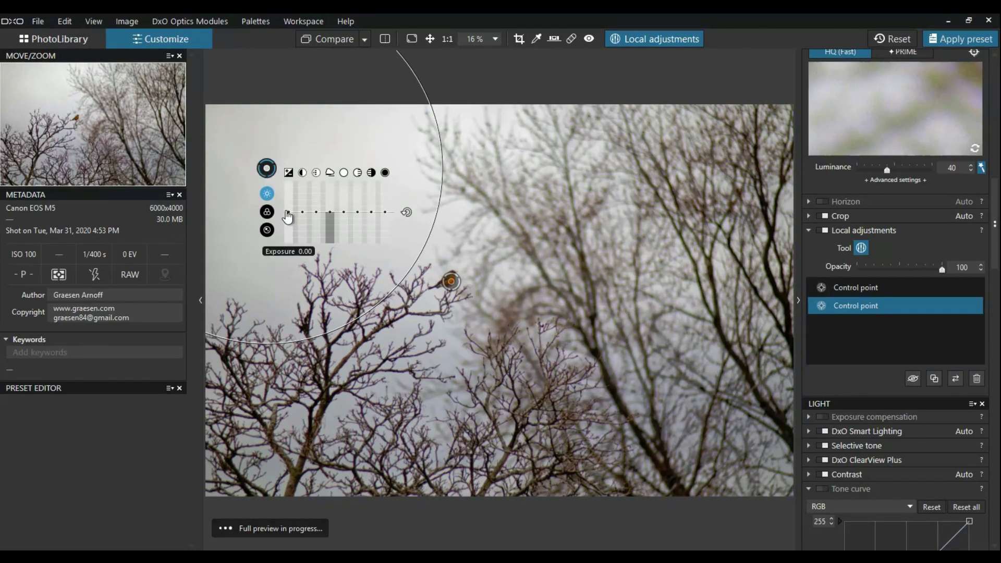
{"action": "left_click_drag", "start_coordinate": [288, 216], "coordinate": [288, 213]}
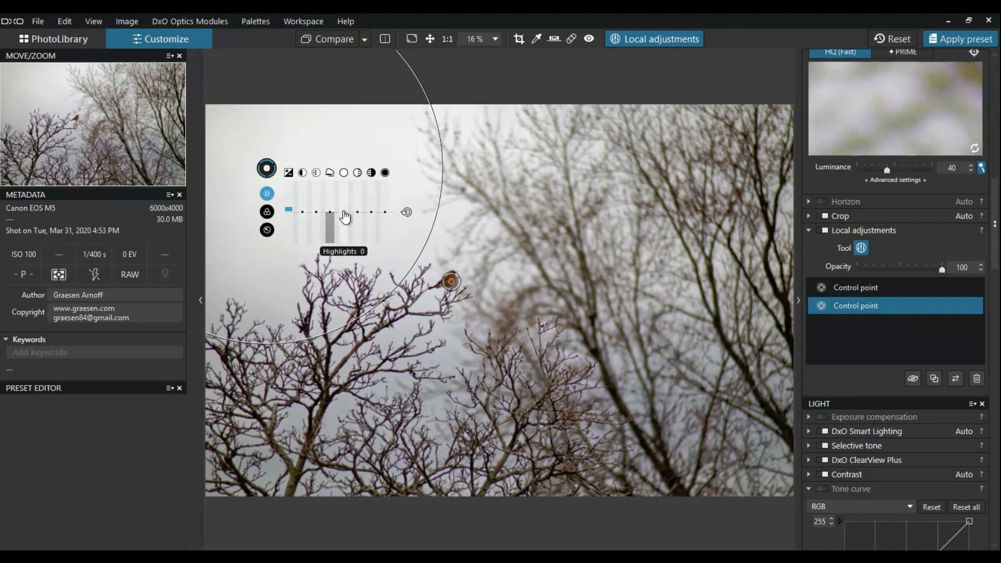
{"action": "left_click_drag", "start_coordinate": [346, 214], "coordinate": [345, 212]}
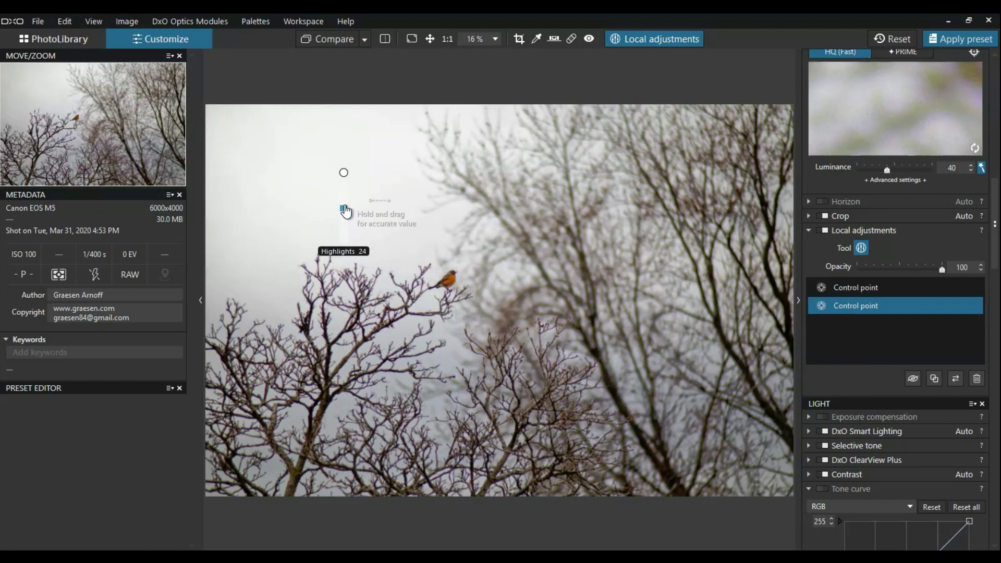
- Leave Local adjustments mode and enable Purple fringing under Detail > Chromatic aberration
{"action": "left_click", "coordinate": [646, 39]}
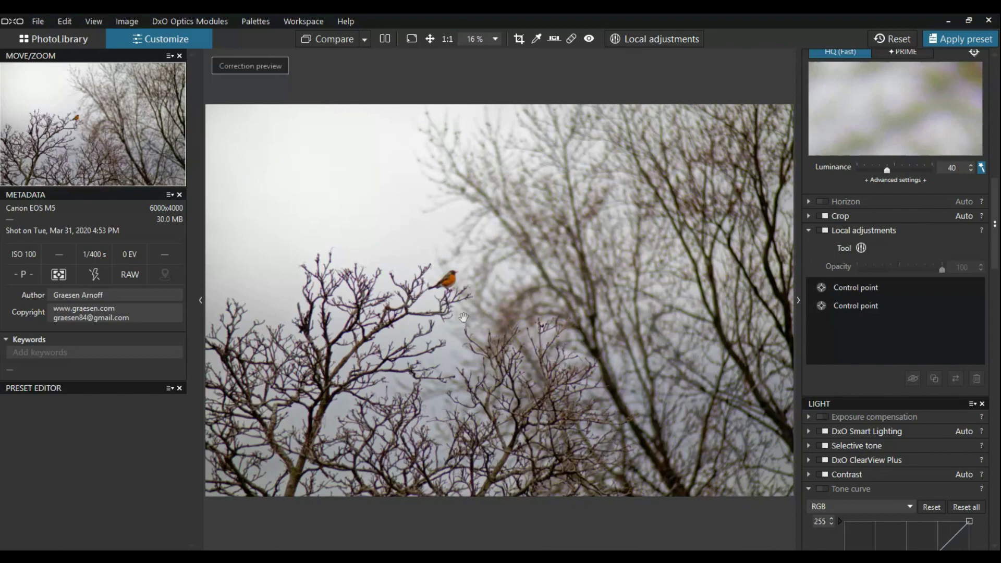
{"action": "scroll", "coordinate": [364, 293], "scroll_direction": "up", "scroll_amount": 1}
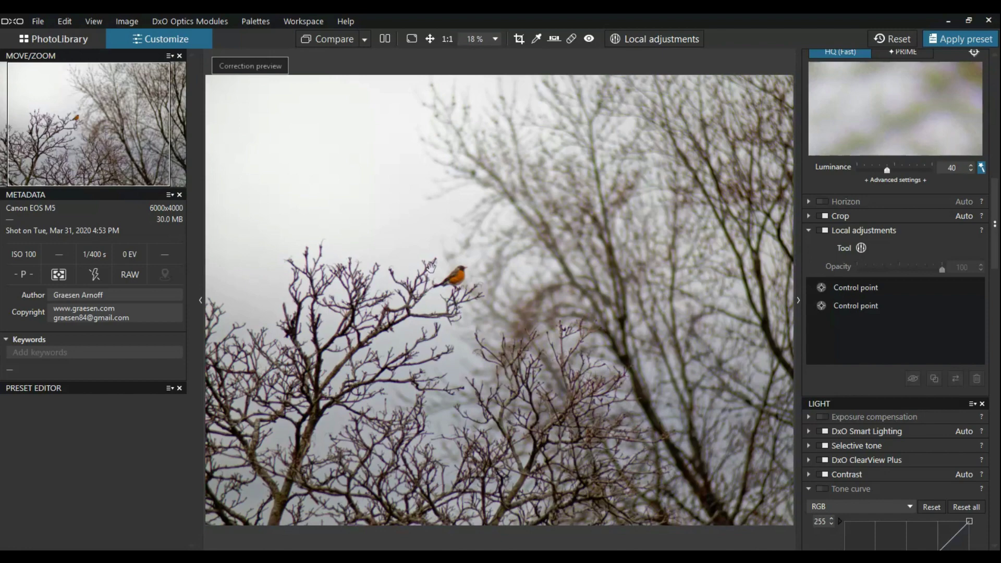
{"action": "scroll", "coordinate": [338, 297], "scroll_direction": "down", "scroll_amount": 1}
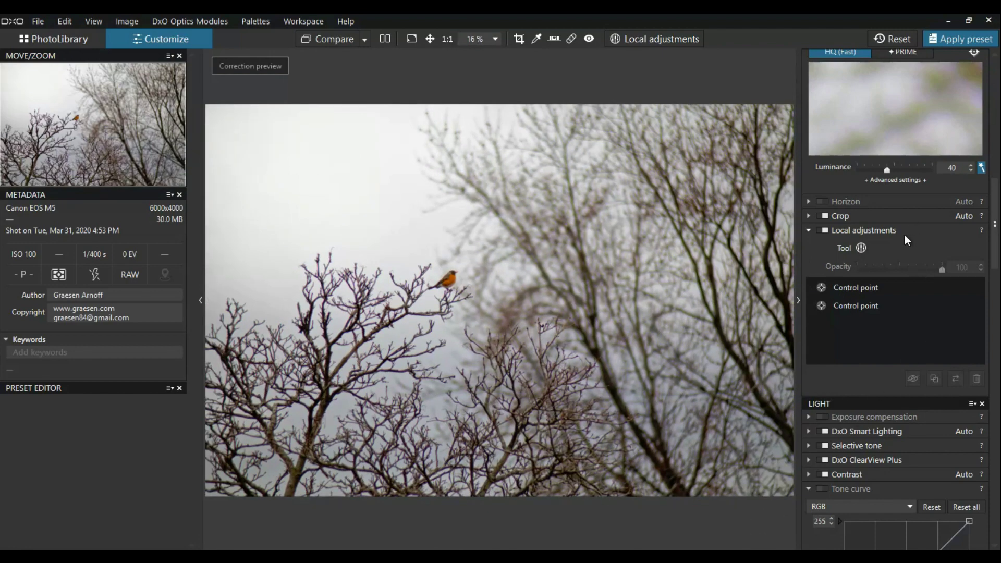
{"action": "scroll", "coordinate": [884, 261], "scroll_direction": "down", "scroll_amount": 5}
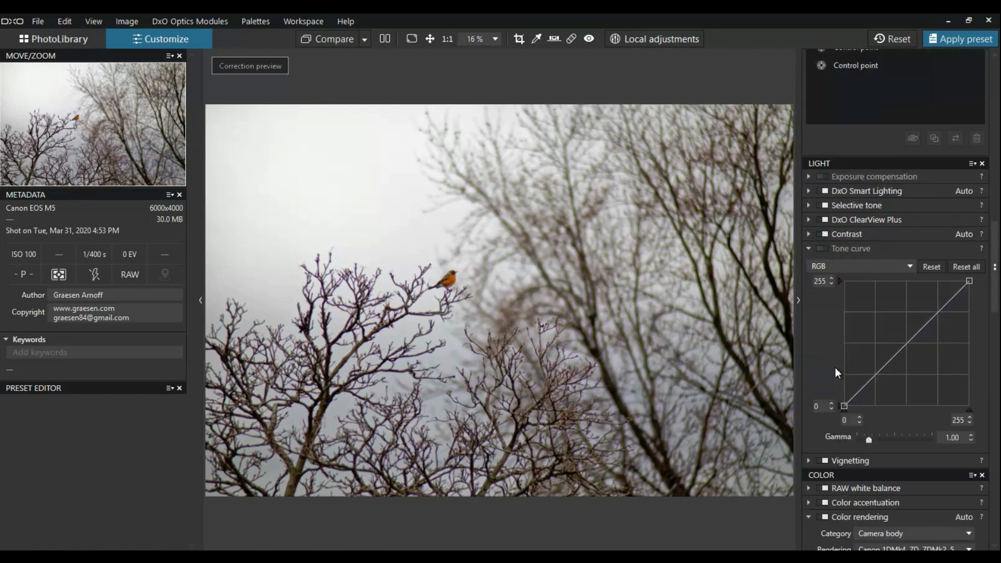
{"action": "scroll", "coordinate": [834, 369], "scroll_direction": "down", "scroll_amount": 3}
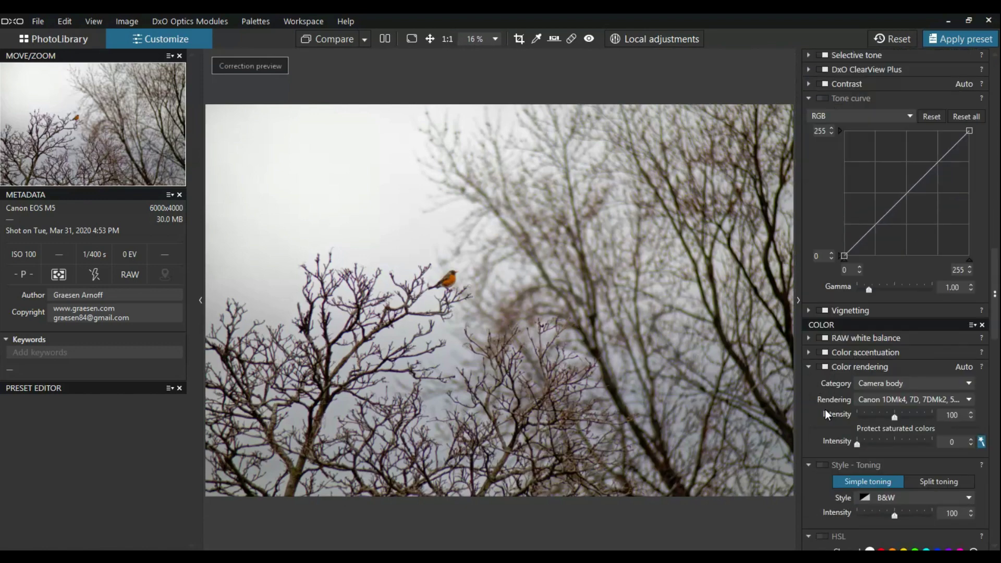
{"action": "scroll", "coordinate": [824, 409], "scroll_direction": "down", "scroll_amount": 5}
{"action": "scroll", "coordinate": [823, 412], "scroll_direction": "down", "scroll_amount": 2}
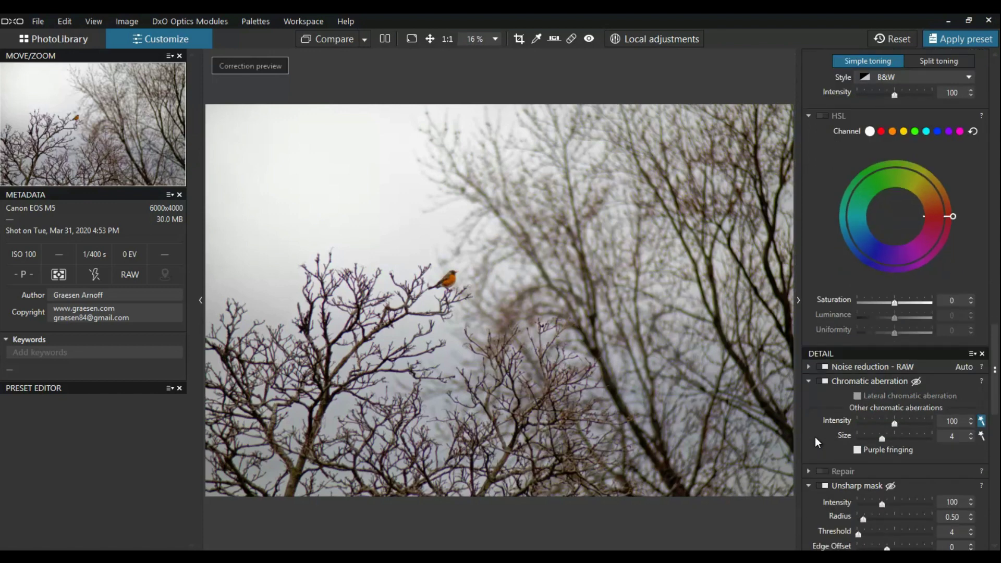
{"action": "scroll", "coordinate": [824, 375], "scroll_direction": "down", "scroll_amount": 1}
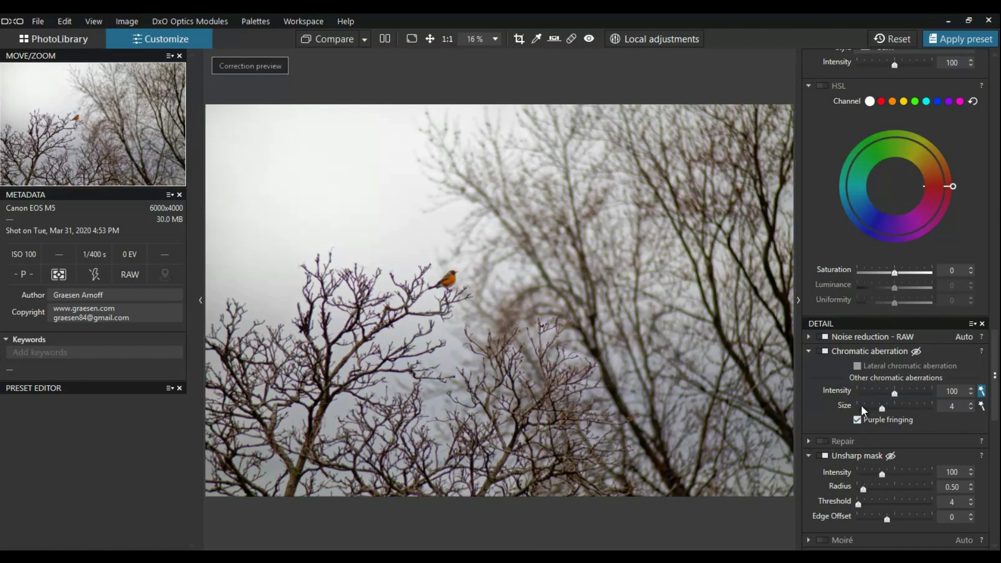
{"action": "scroll", "coordinate": [860, 406], "scroll_direction": "up", "scroll_amount": 20}
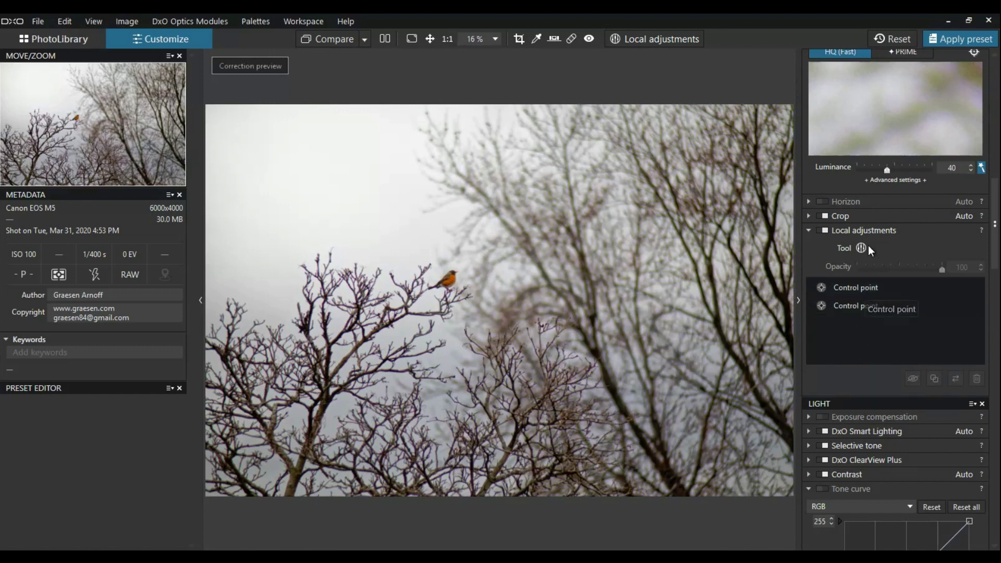
{"action": "left_click", "coordinate": [853, 289]}
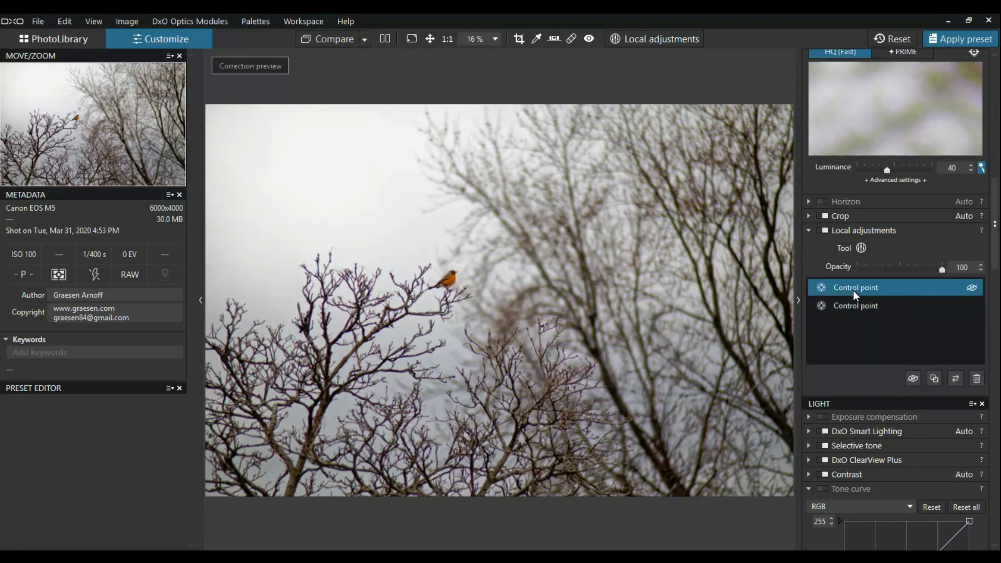
{"action": "left_click", "coordinate": [972, 288]}
{"action": "left_click", "coordinate": [972, 287]}
{"action": "left_click", "coordinate": [972, 287]}
{"action": "left_click", "coordinate": [972, 288]}
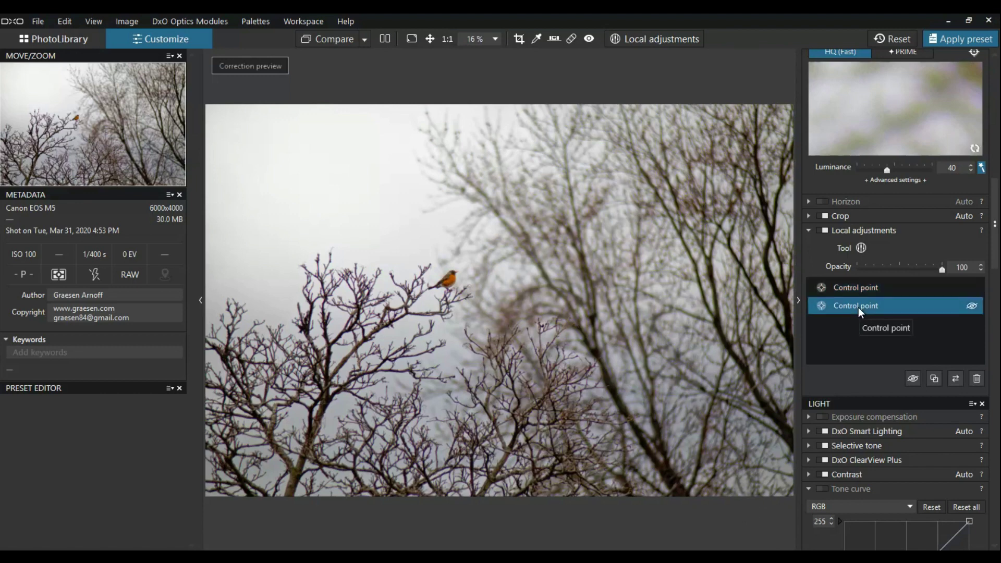
{"action": "left_click", "coordinate": [930, 289]}
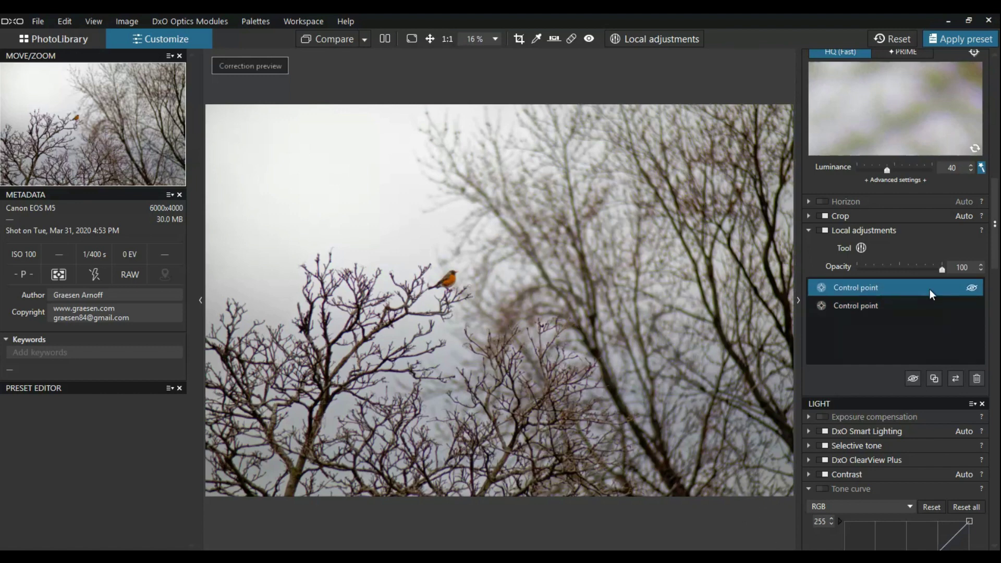
{"action": "left_click", "coordinate": [971, 287]}
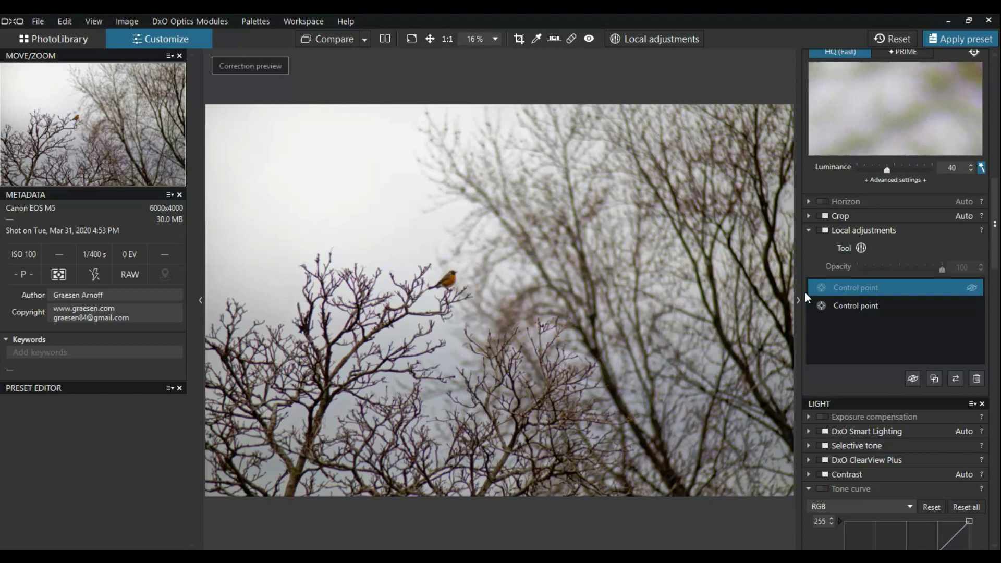
{"action": "left_click", "coordinate": [972, 287]}
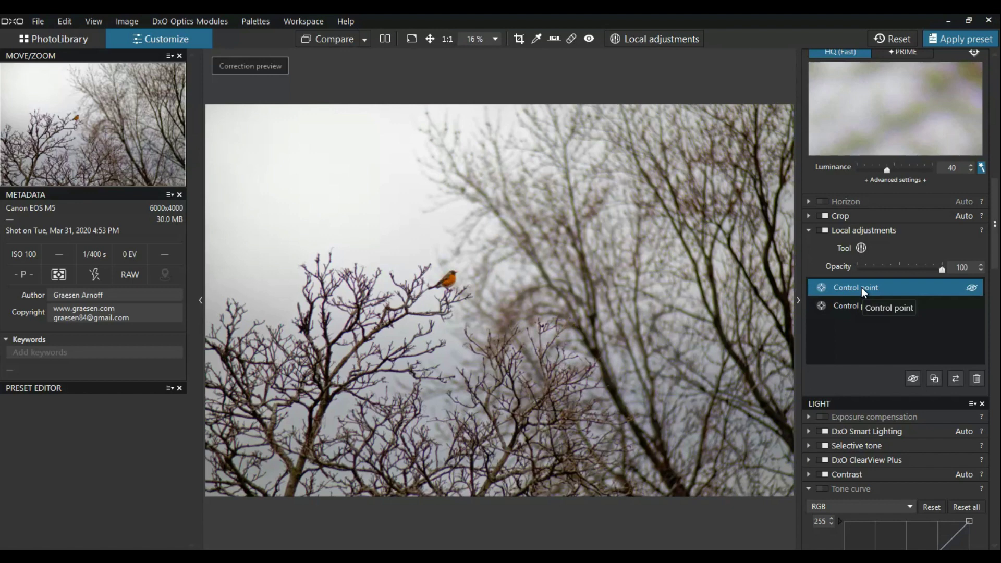
- Duplicate the robin's control point and invert the new copy's mask
{"action": "left_click", "coordinate": [934, 377]}
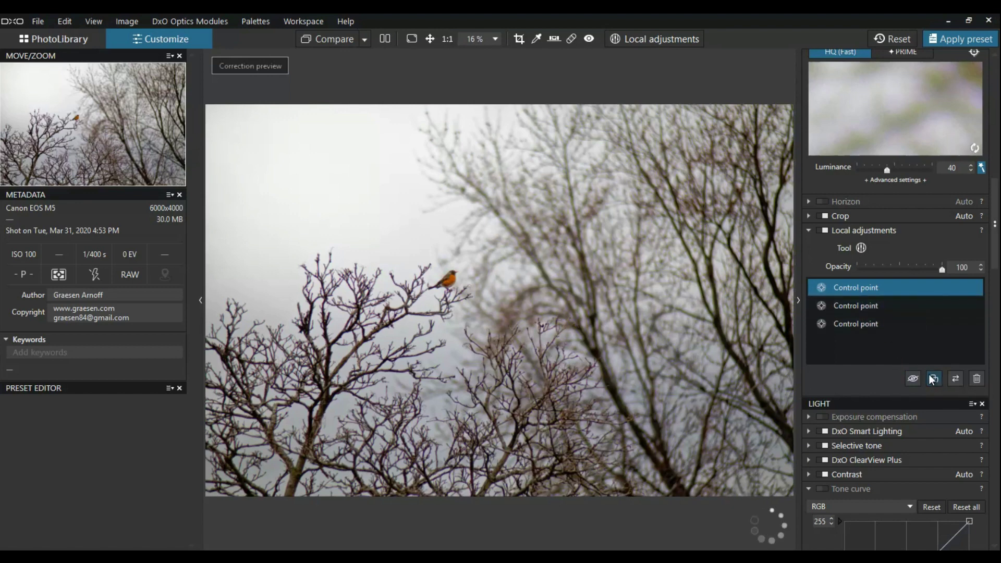
{"action": "left_click", "coordinate": [869, 326]}
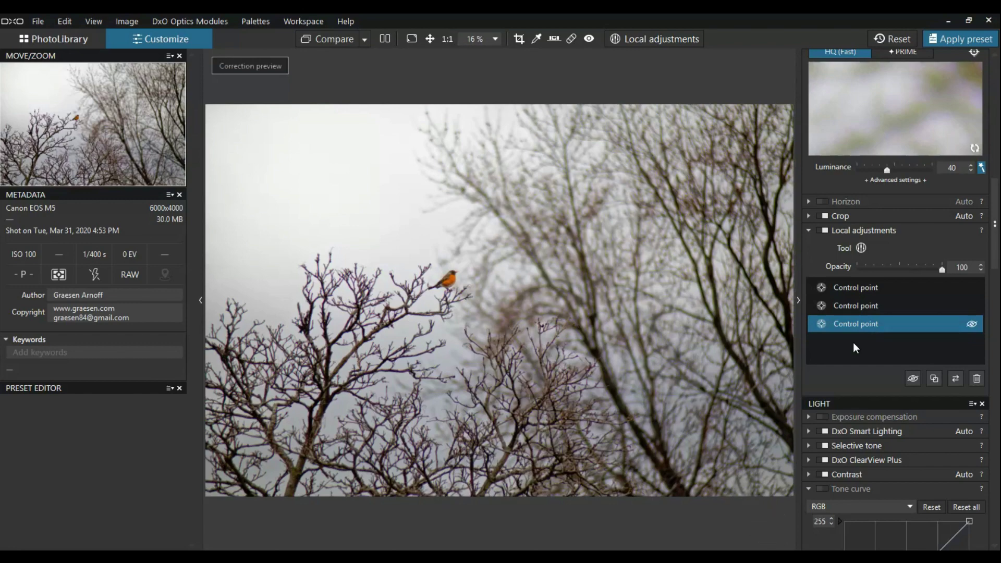
{"action": "left_click", "coordinate": [952, 382]}
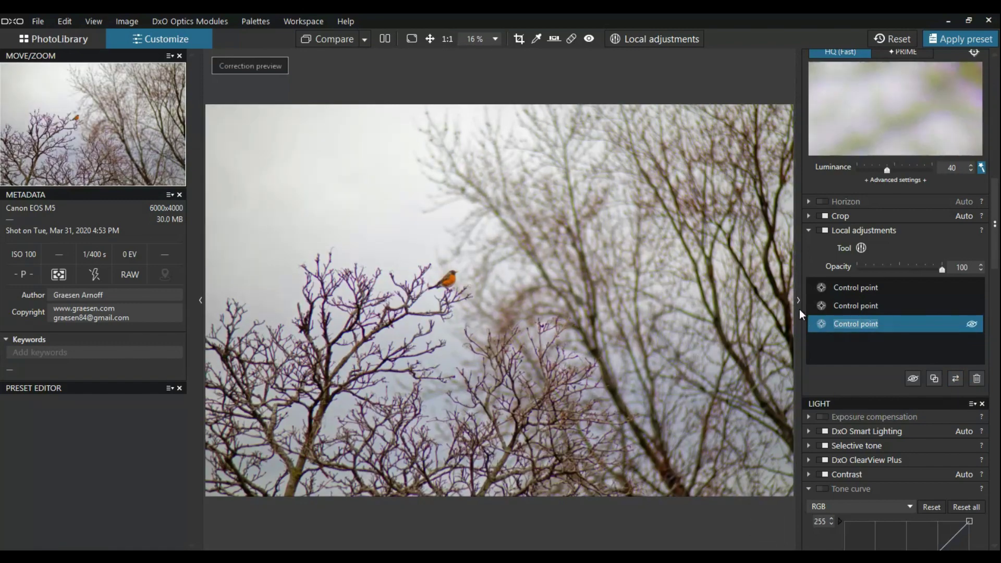
- On the inverted point, reset exposure to zero, set vibrancy to 48 and saturation to -96
{"action": "left_click", "coordinate": [636, 45]}
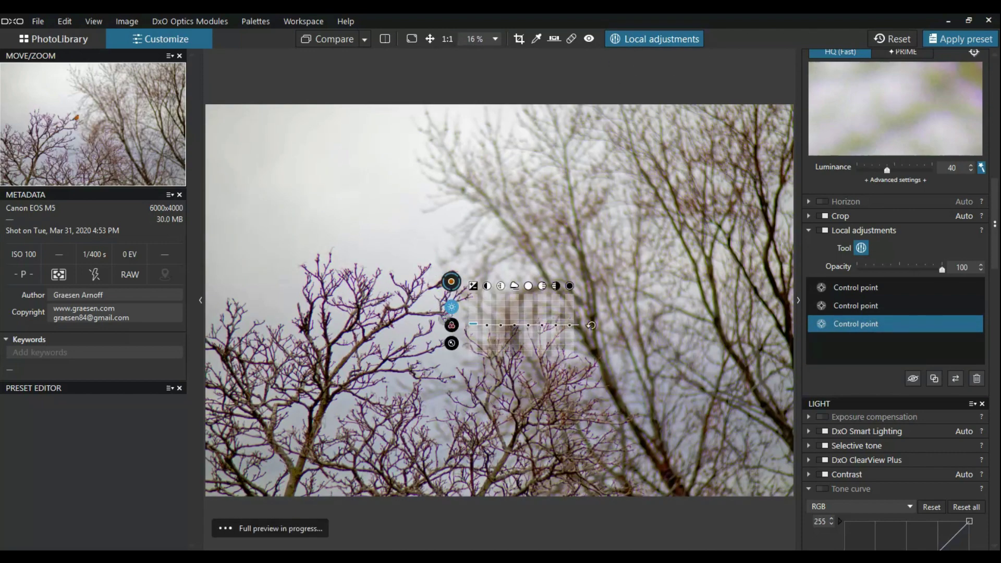
{"action": "double_click", "coordinate": [474, 326]}
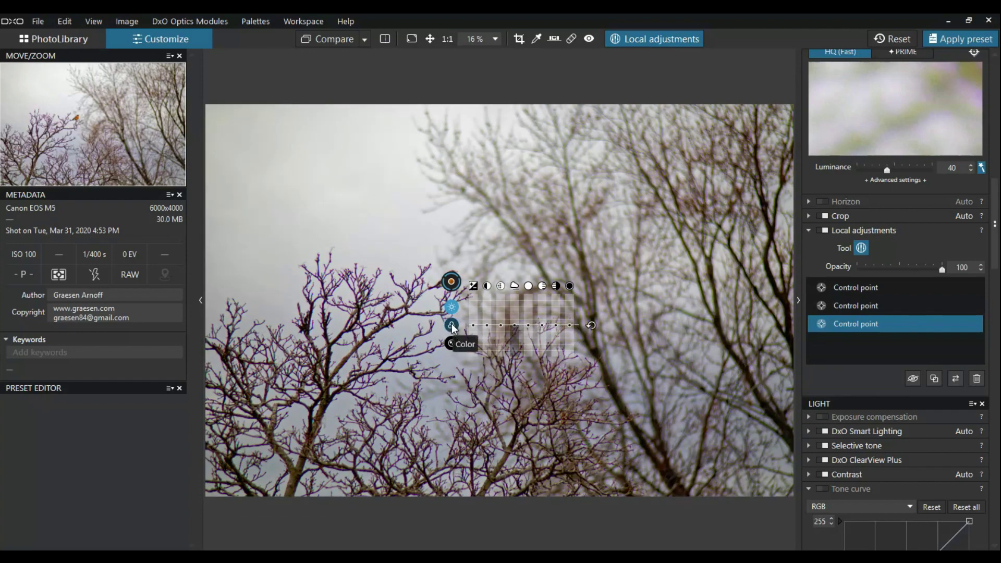
{"action": "left_click", "coordinate": [452, 324]}
{"action": "left_click_drag", "start_coordinate": [474, 323], "coordinate": [474, 314]}
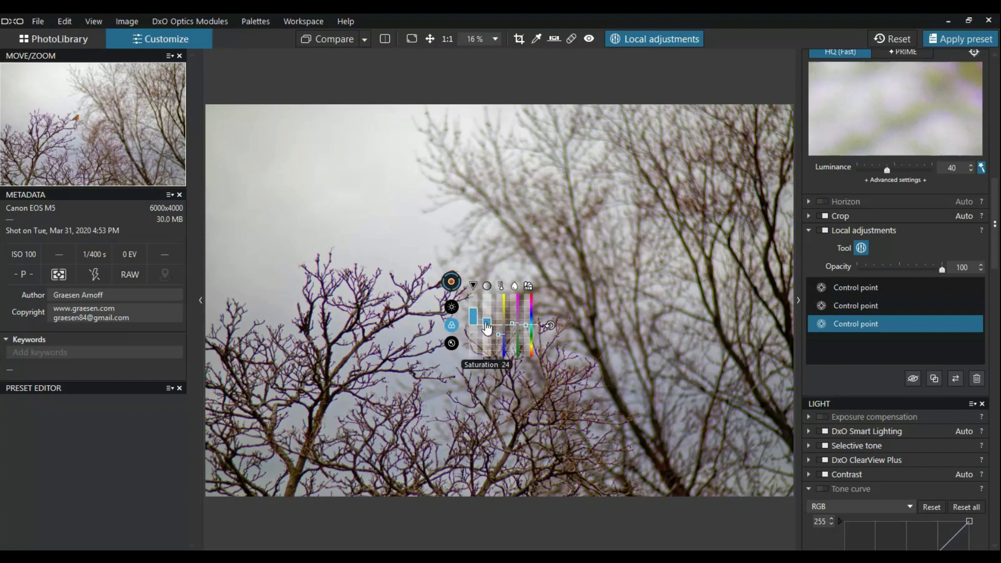
{"action": "left_click_drag", "start_coordinate": [473, 313], "coordinate": [474, 373]}
{"action": "left_click_drag", "start_coordinate": [488, 335], "coordinate": [488, 359]}
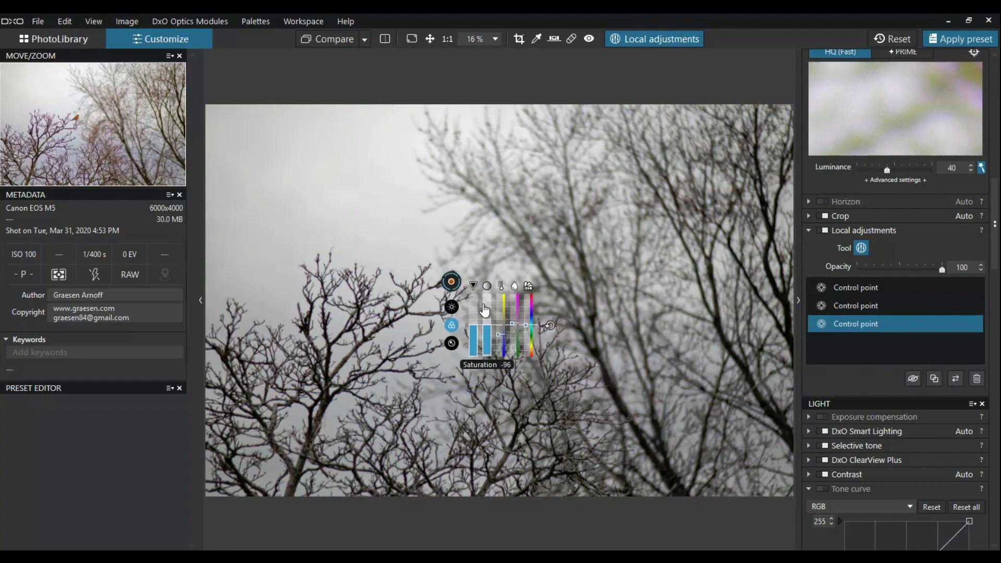
{"action": "left_click", "coordinate": [648, 42]}
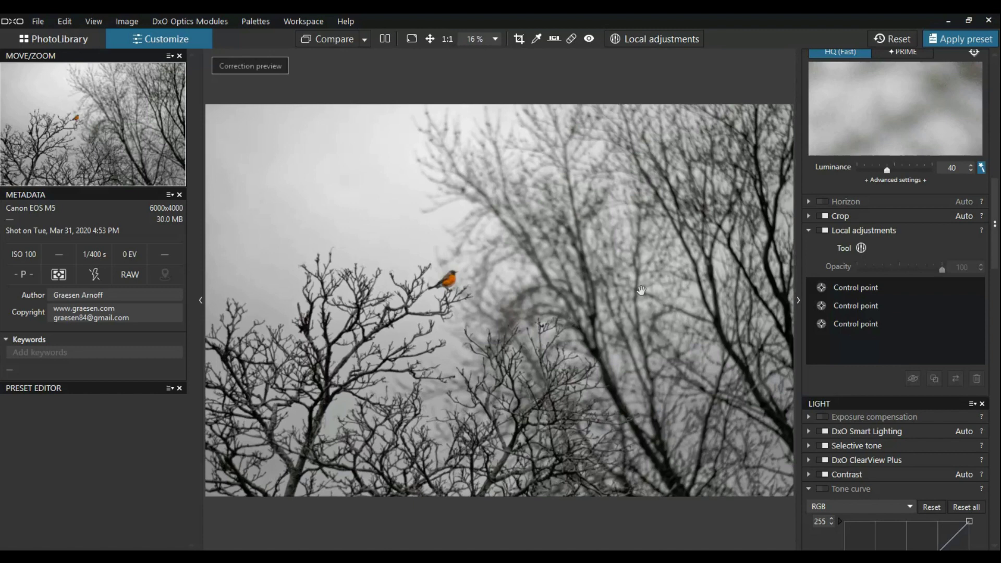
- Raise the upper-left sky control point's exposure to 0.56 and compare with editing toggled off
{"action": "left_click", "coordinate": [852, 306]}
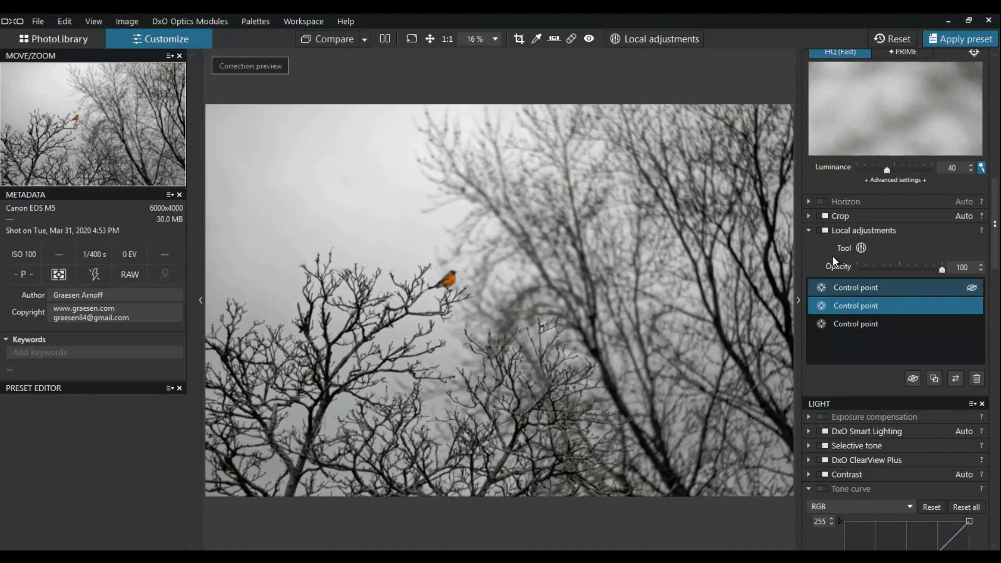
{"action": "left_click", "coordinate": [861, 248]}
{"action": "left_click", "coordinate": [259, 183]}
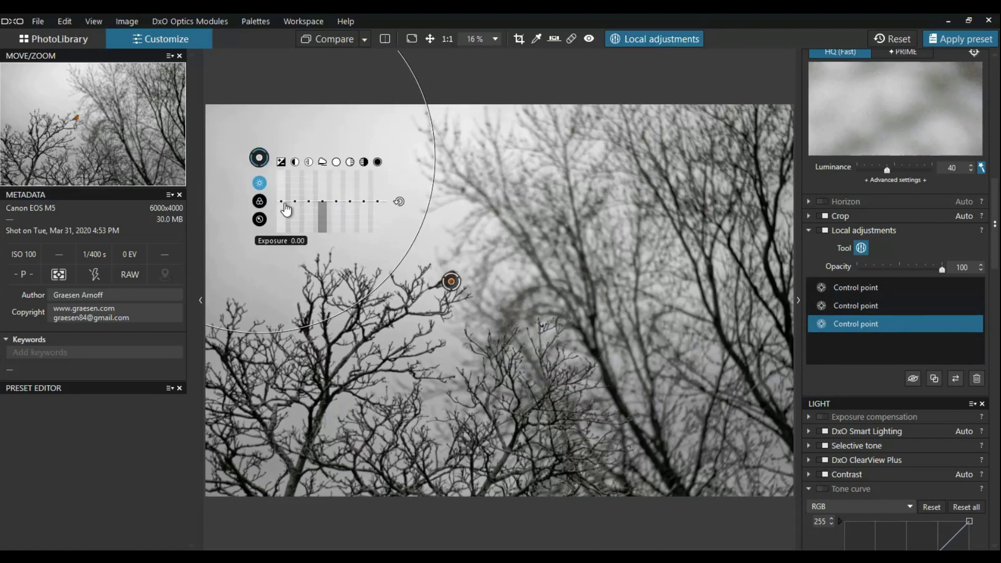
{"action": "left_click_drag", "start_coordinate": [280, 205], "coordinate": [282, 205]}
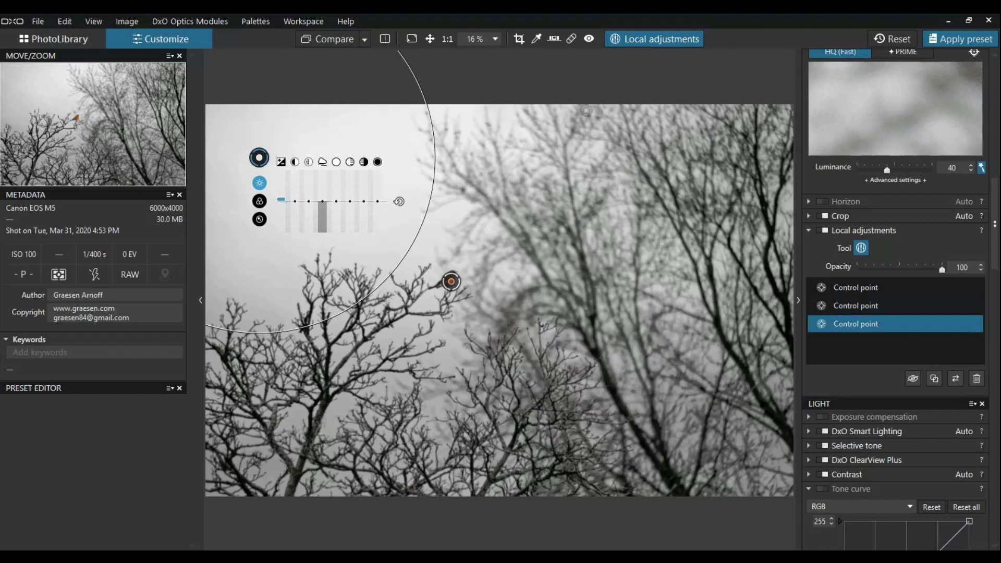
{"action": "left_click", "coordinate": [668, 41]}
{"action": "left_click", "coordinate": [677, 40]}
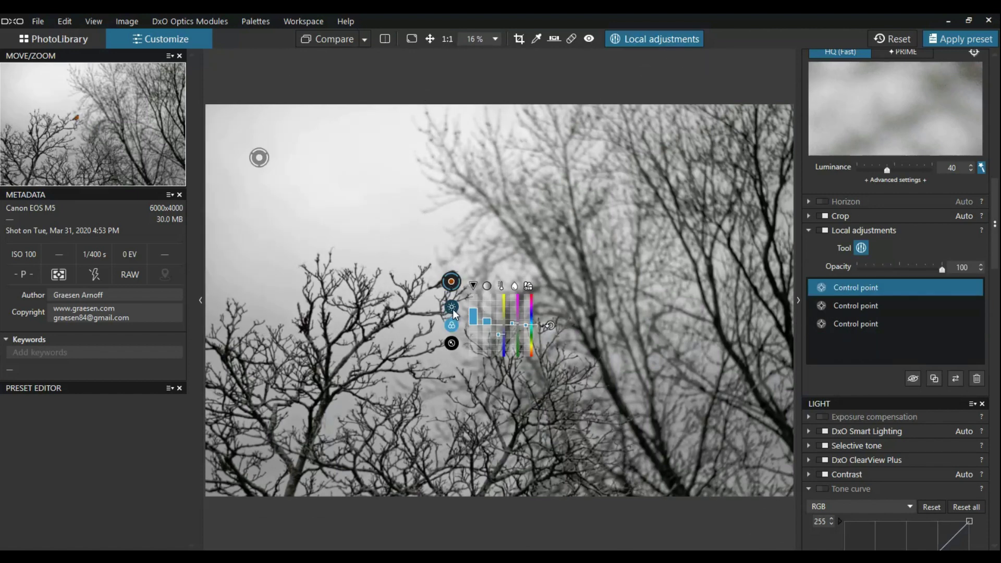
{"action": "left_click", "coordinate": [677, 38]}
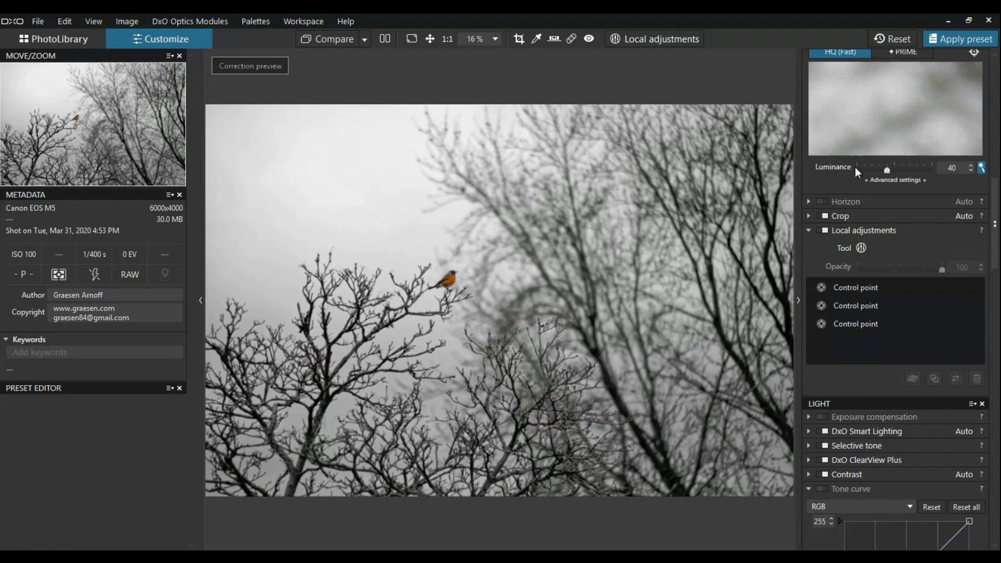
{"action": "scroll", "coordinate": [873, 181], "scroll_direction": "up", "scroll_amount": 10}
{"action": "scroll", "coordinate": [858, 189], "scroll_direction": "up", "scroll_amount": 4}
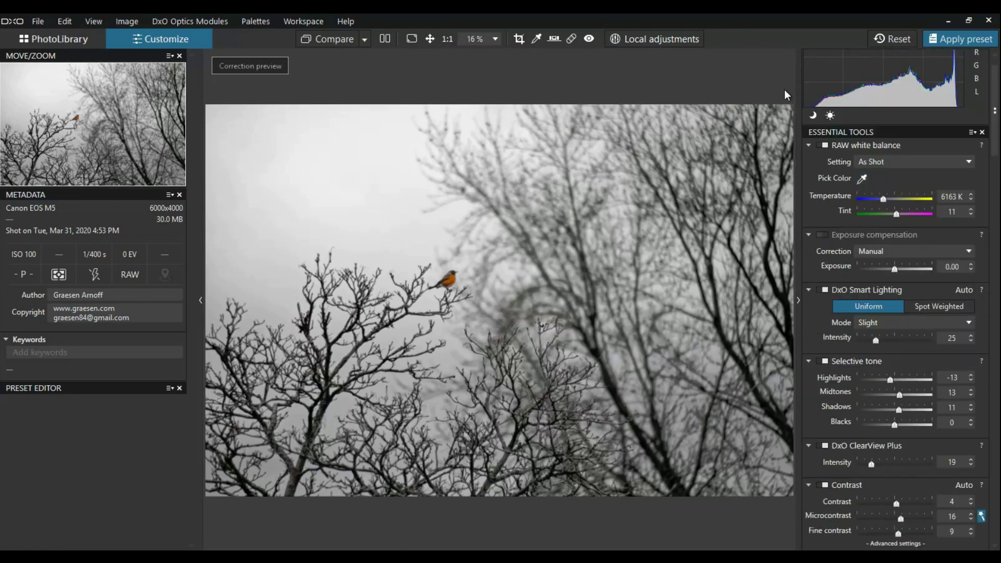